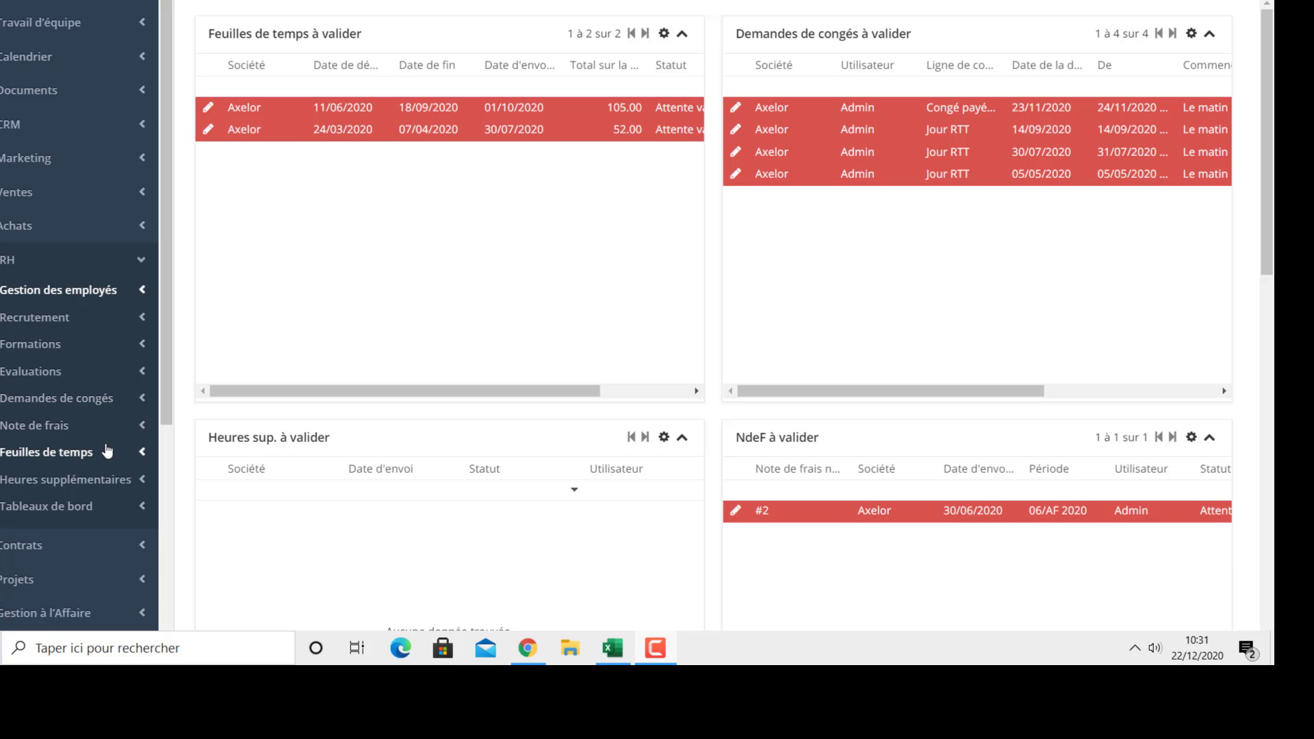
Open the Commercial department employee's record from the employee list and review the personal, emergency contact and HR information
{"action": "left_click", "coordinate": [103, 290]}
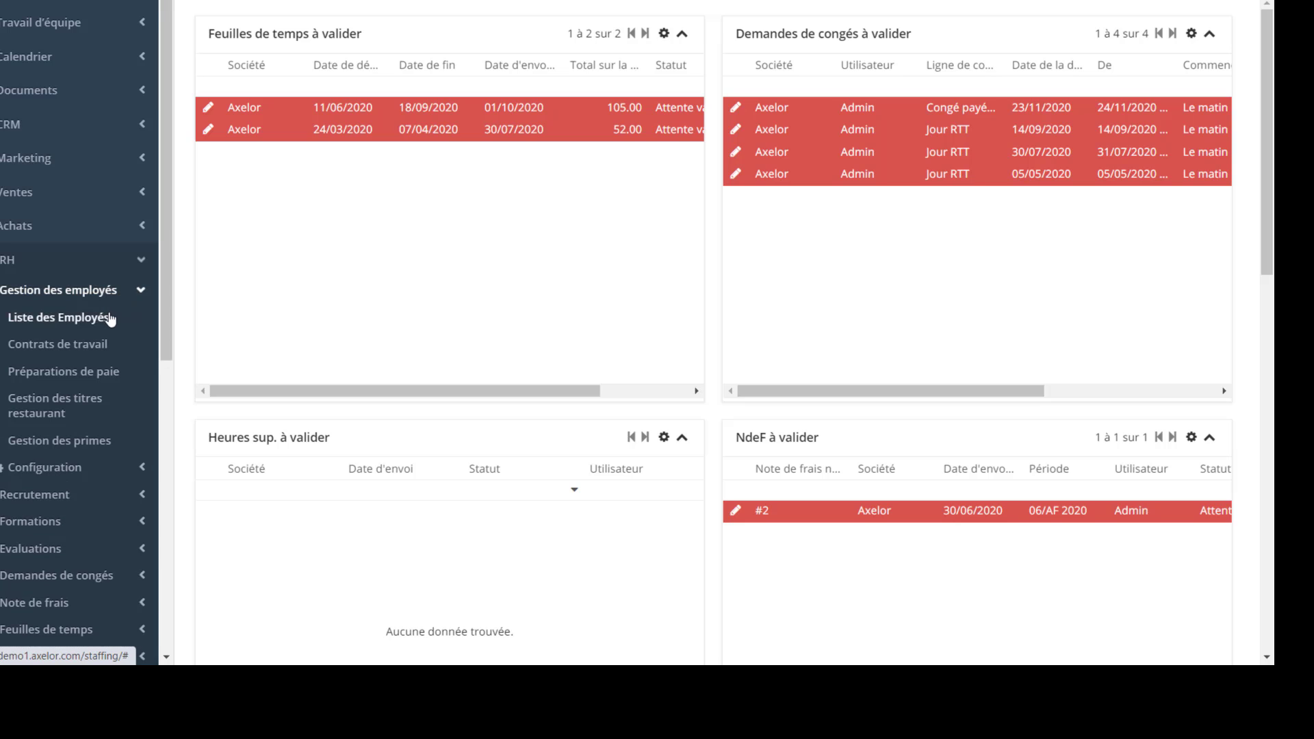
{"action": "left_click", "coordinate": [110, 318]}
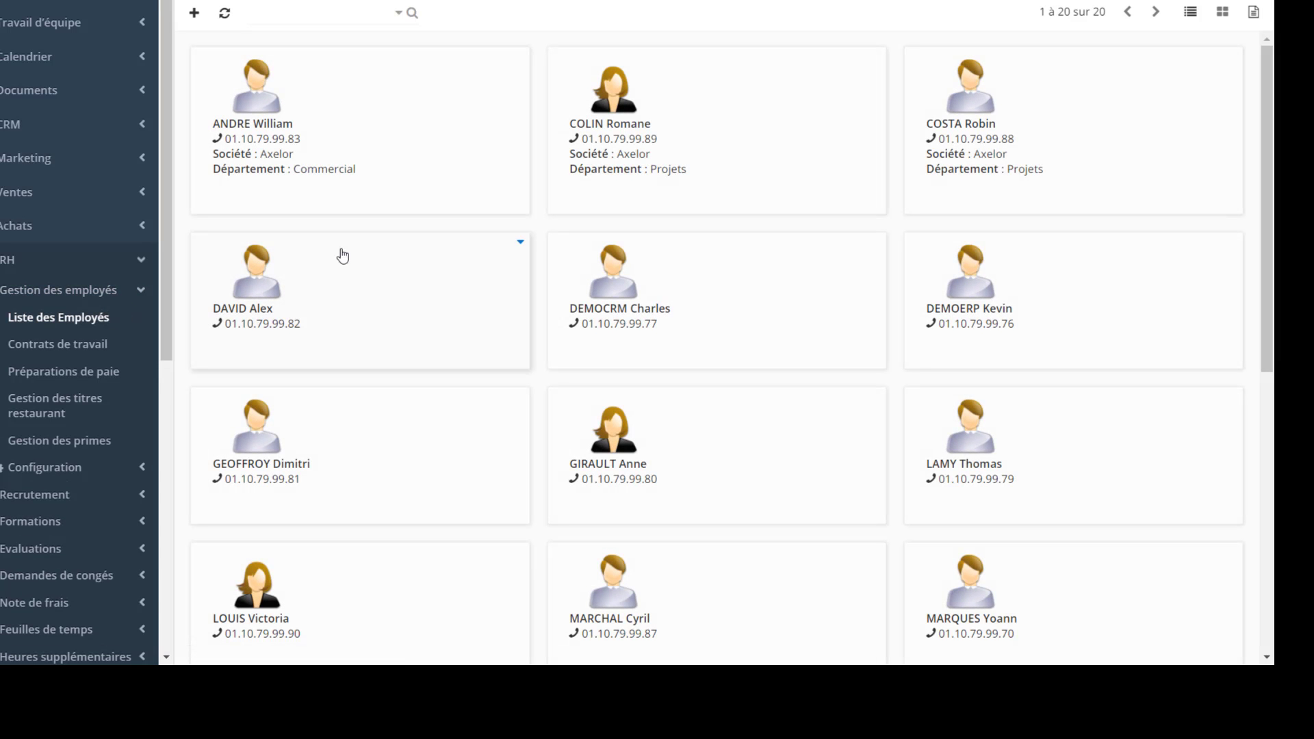
{"action": "left_click", "coordinate": [344, 163]}
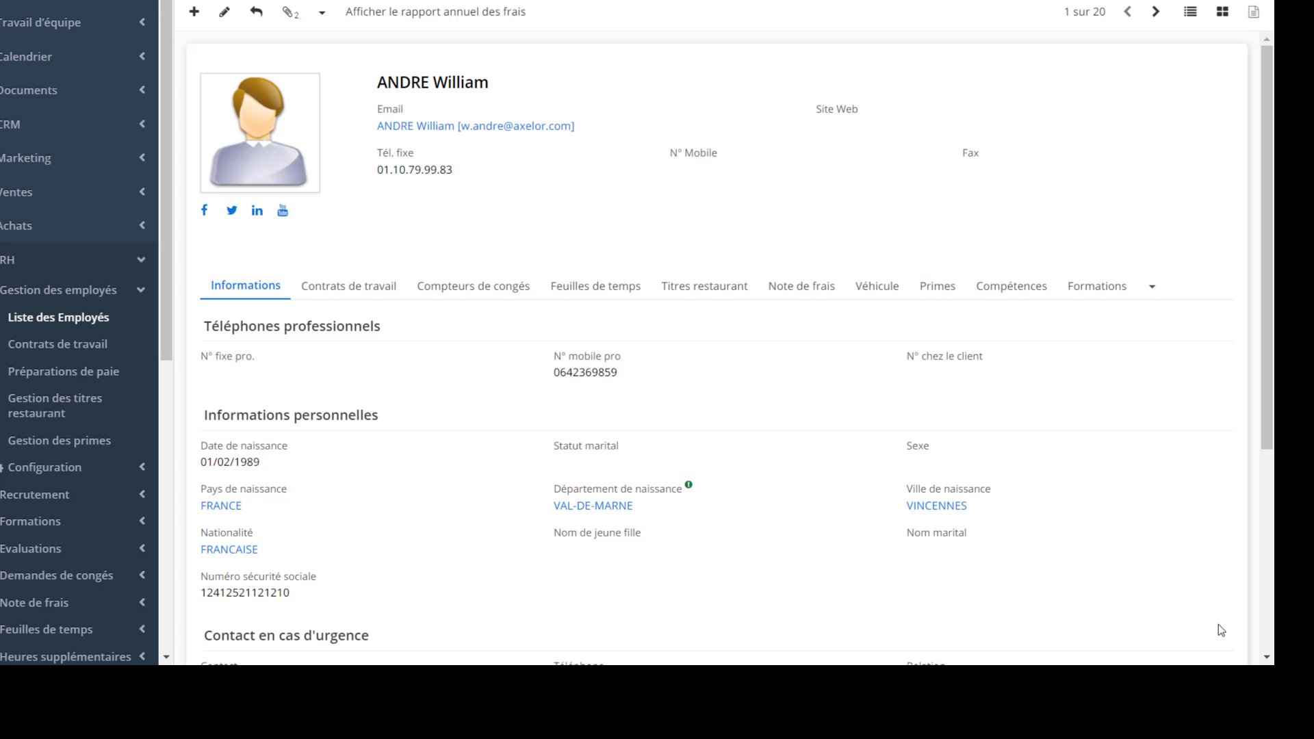
{"action": "left_click", "coordinate": [1266, 657]}
{"action": "scroll", "coordinate": [421, 595], "scroll_direction": "down", "scroll_amount": 4}
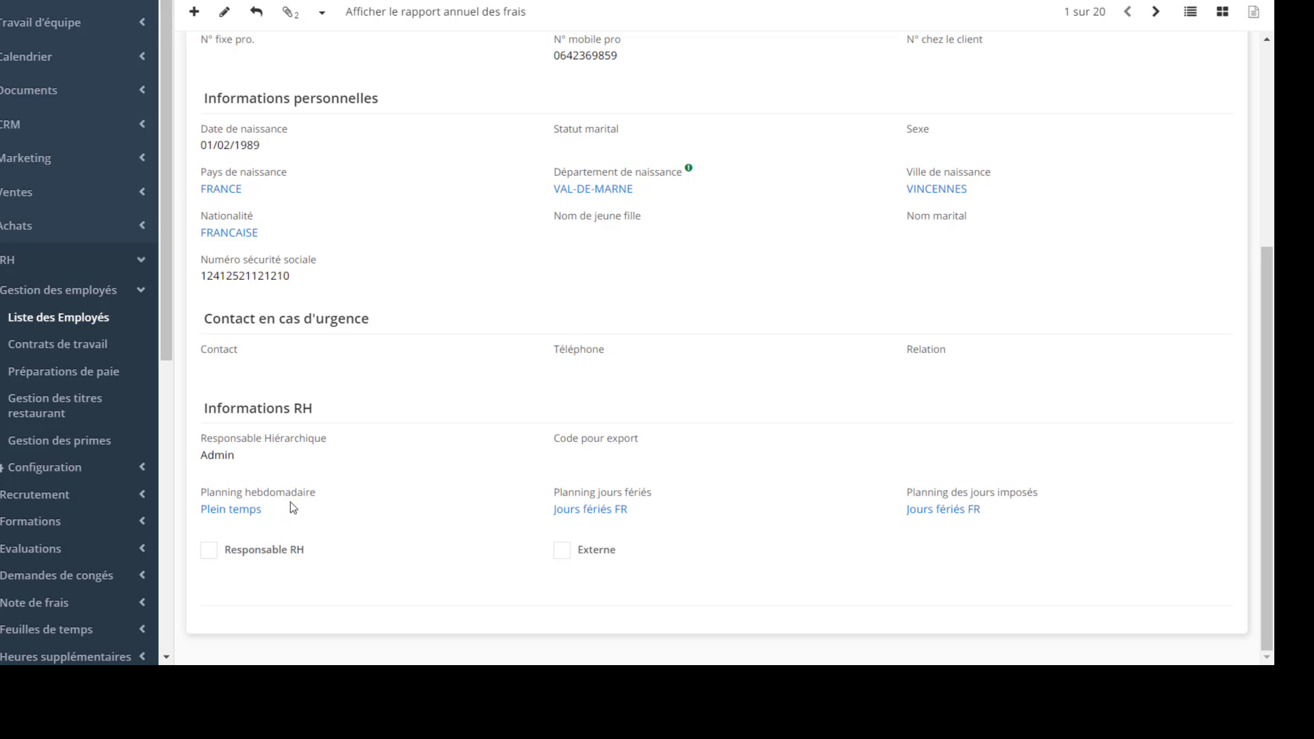
{"action": "scroll", "coordinate": [1263, 228], "scroll_direction": "up", "scroll_amount": 1}
{"action": "left_click", "coordinate": [1263, 233]}
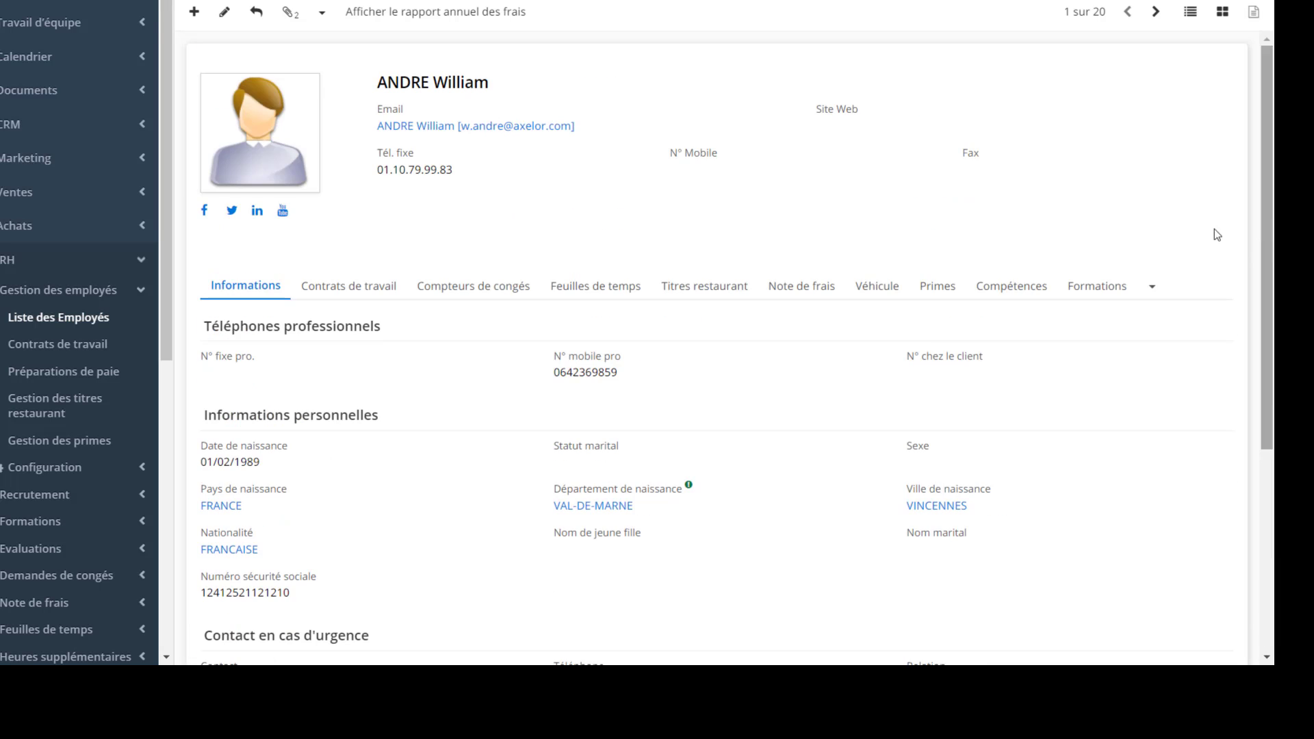
Review the employee's contractual information and inspect the details of the active CDI contract starting 01/04/2020
{"action": "left_click", "coordinate": [376, 293]}
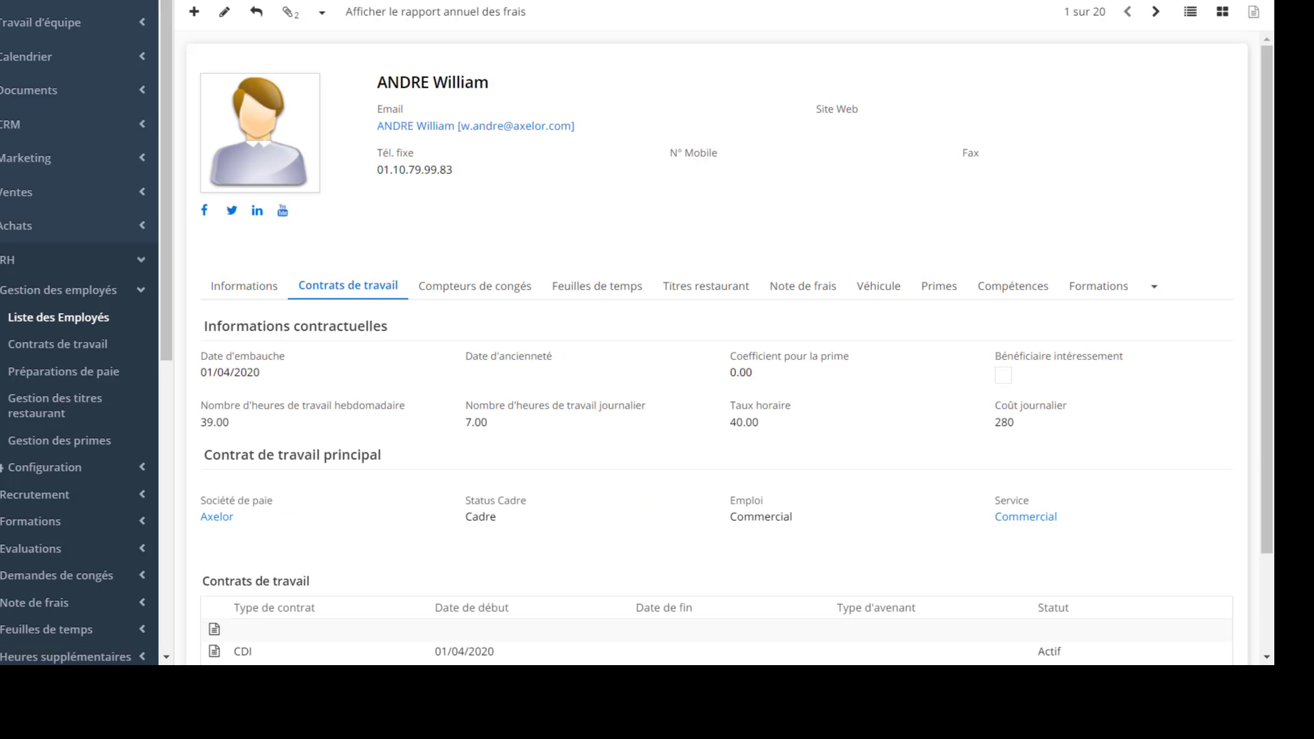
{"action": "scroll", "coordinate": [1259, 590], "scroll_direction": "down", "scroll_amount": 2}
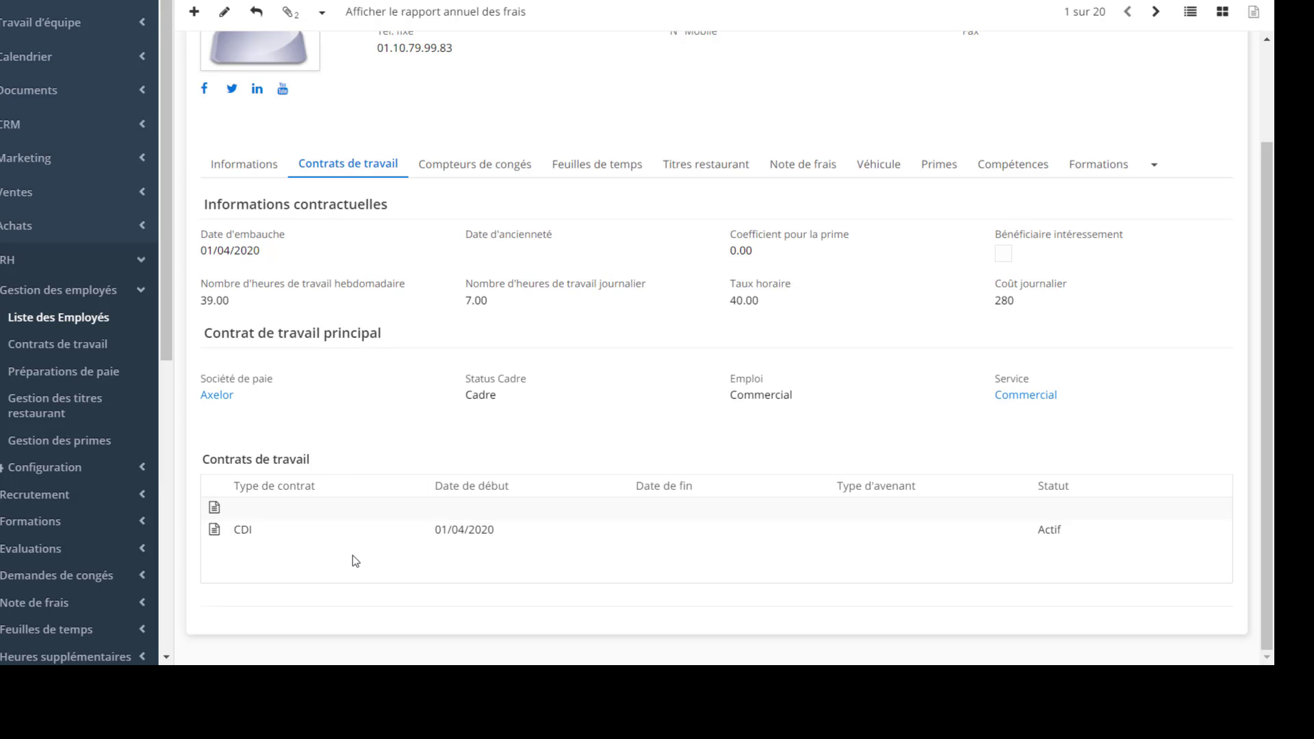
{"action": "double_click", "coordinate": [230, 525]}
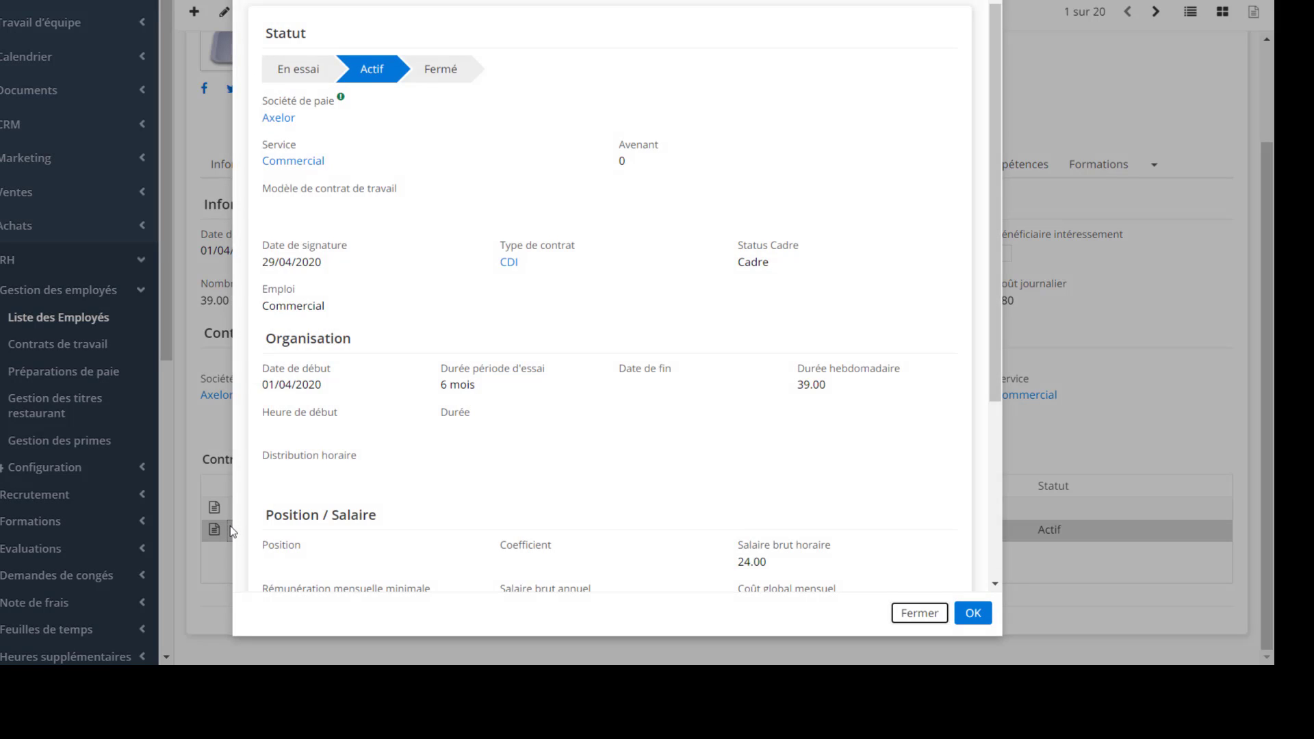
{"action": "left_click", "coordinate": [907, 619]}
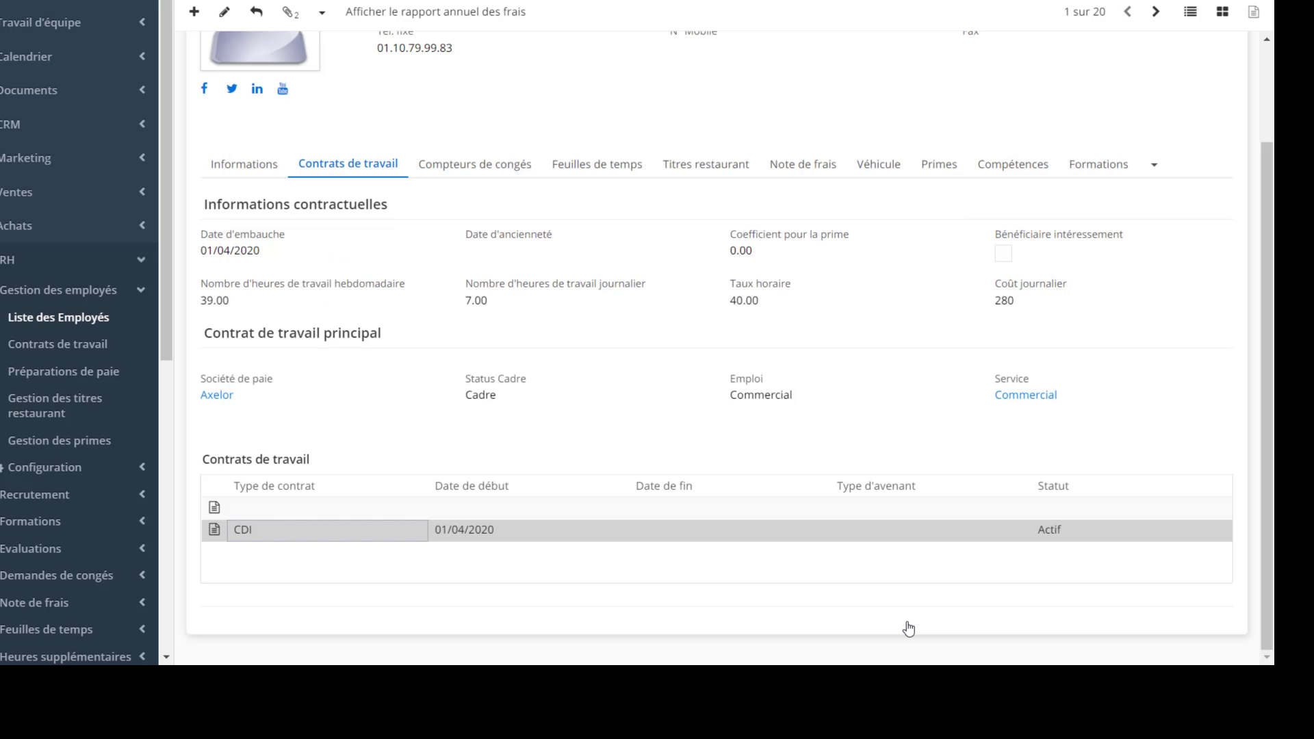
Open the first record in the list of all employment contracts and check the employee's leave counters
{"action": "left_click", "coordinate": [78, 350]}
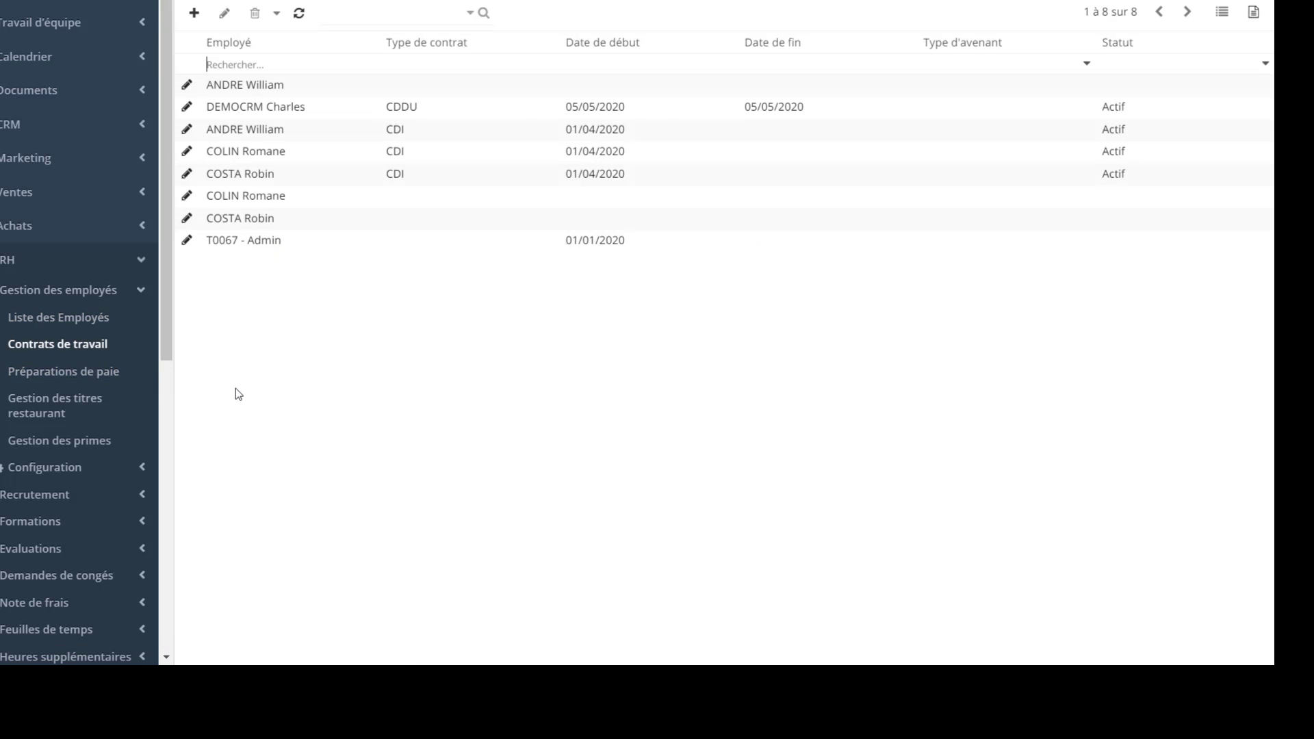
{"action": "left_click", "coordinate": [187, 85]}
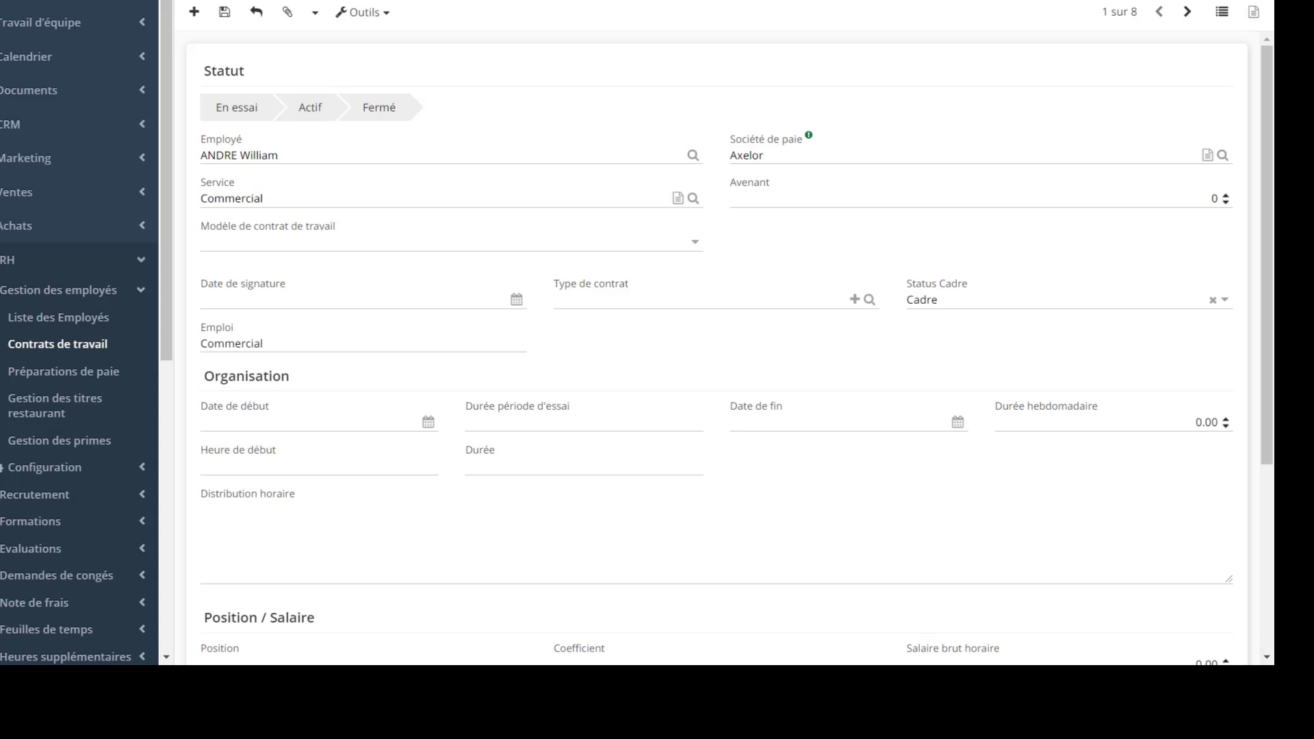
{"action": "left_click", "coordinate": [498, 288]}
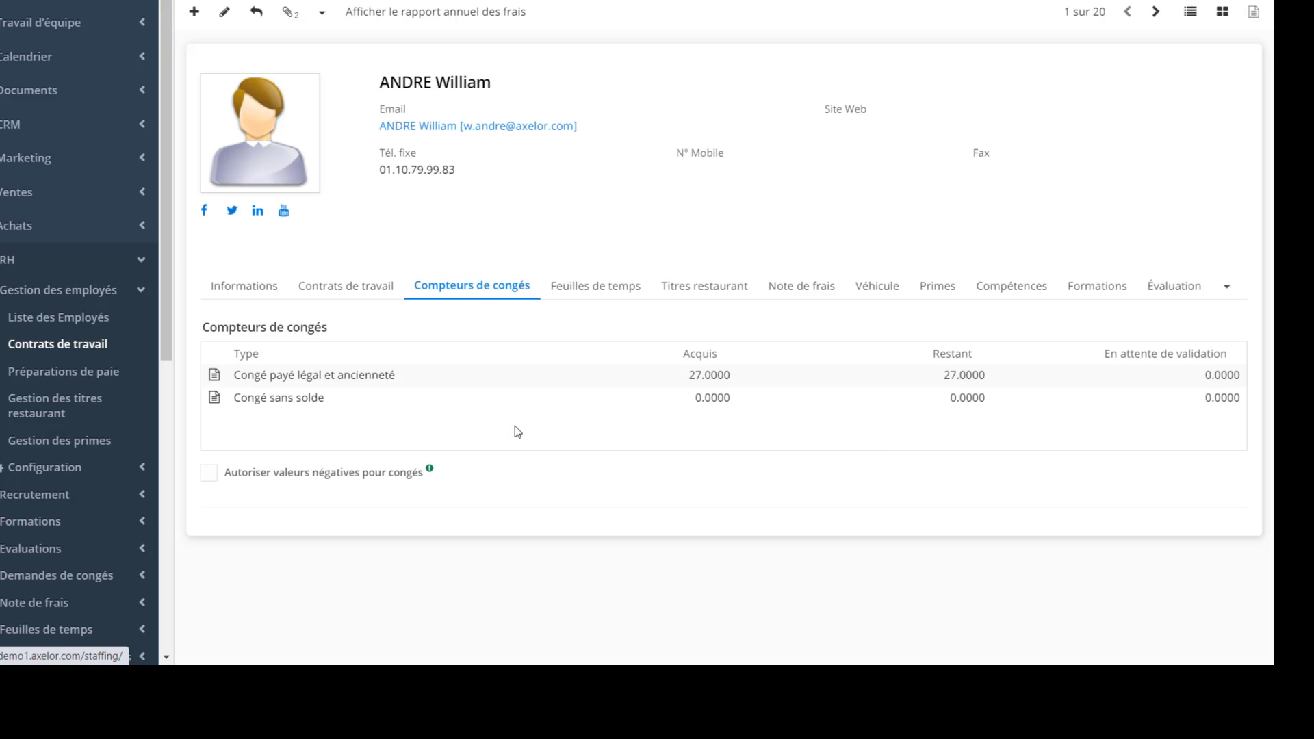
Start a new leave request with Congé payé légal et ancienneté as the reason
{"action": "left_click", "coordinate": [95, 576]}
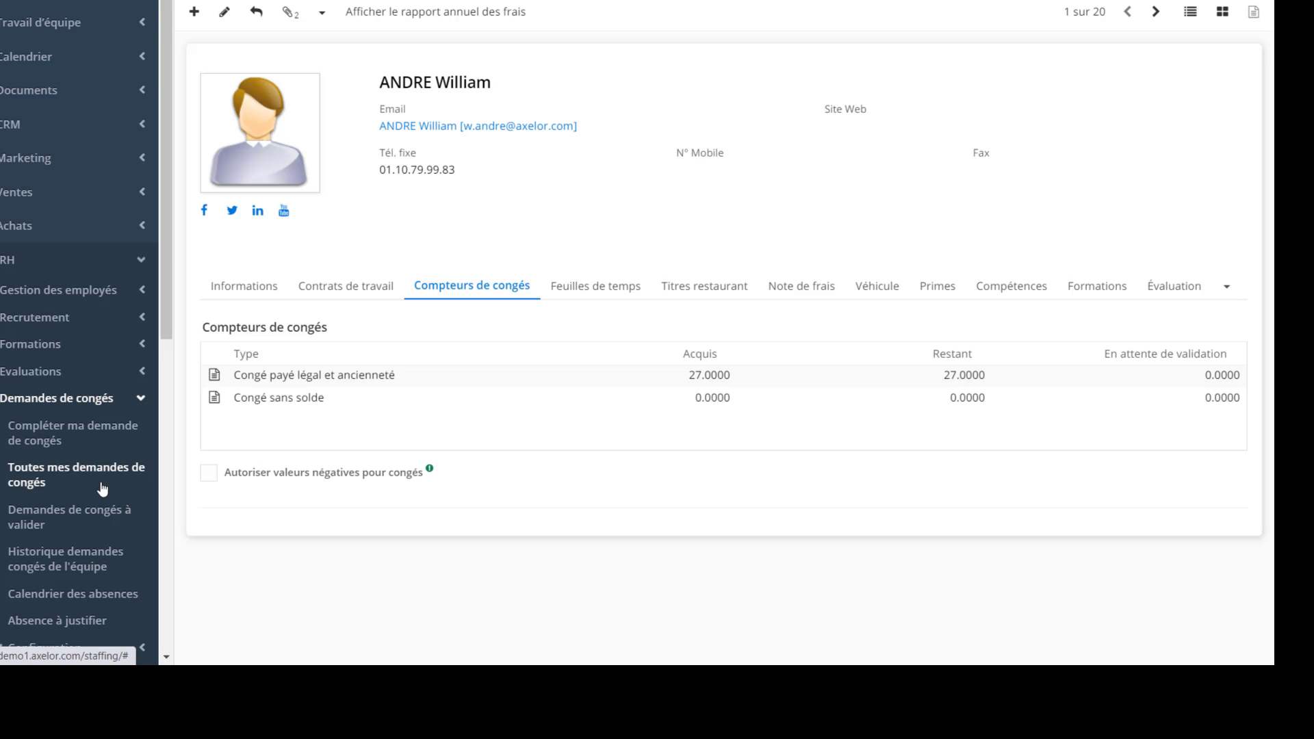
{"action": "left_click", "coordinate": [87, 435]}
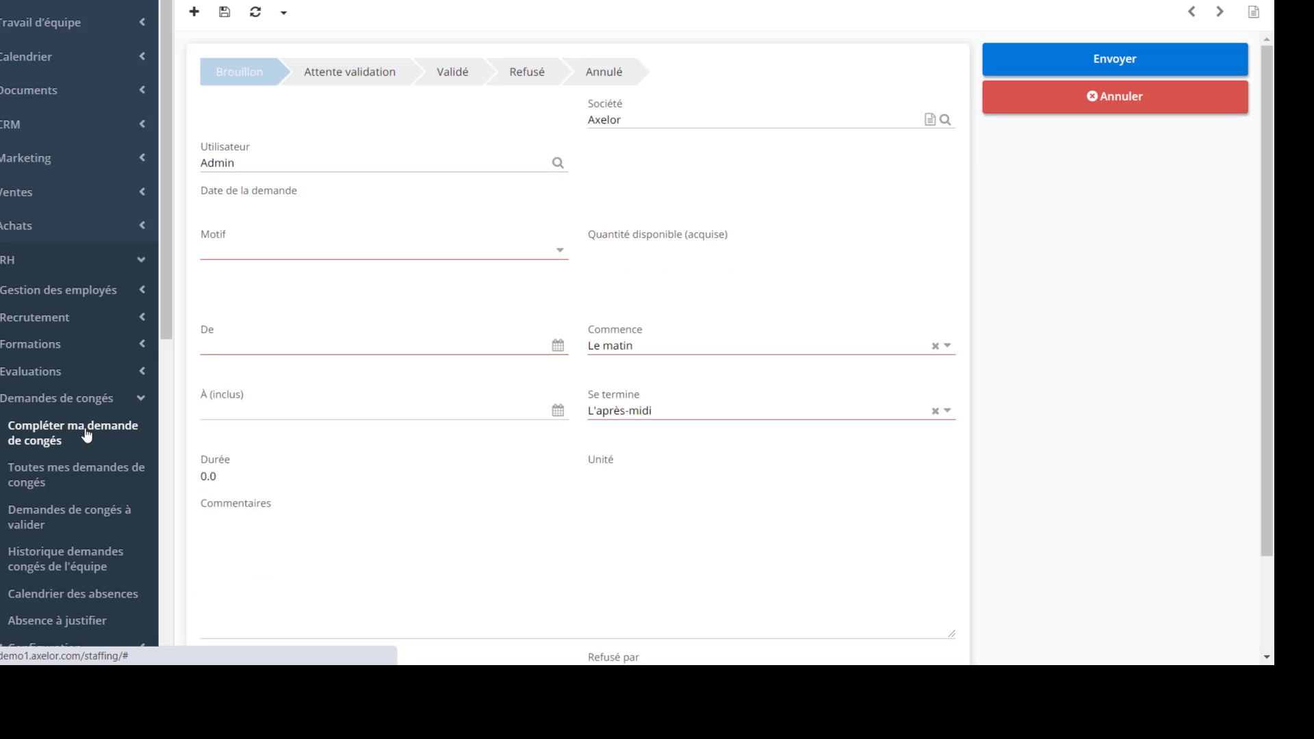
{"action": "left_click", "coordinate": [305, 248]}
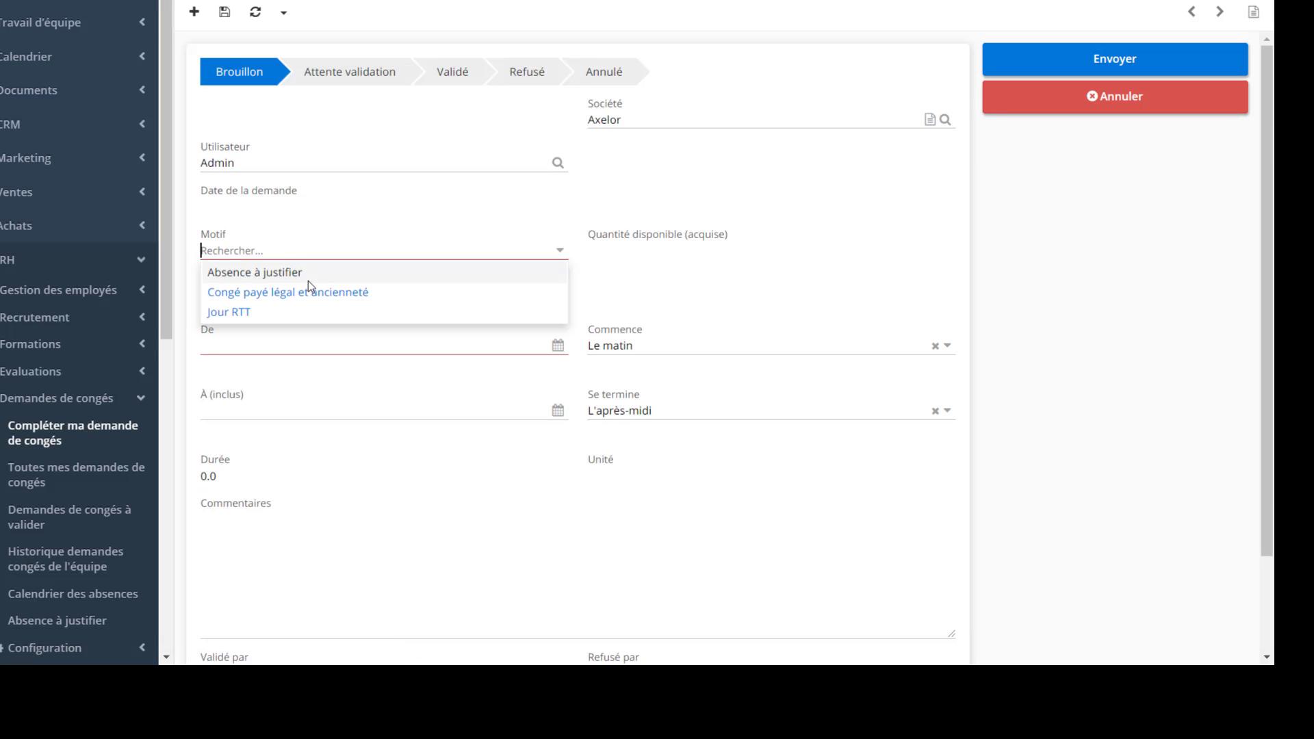
{"action": "left_click", "coordinate": [312, 287]}
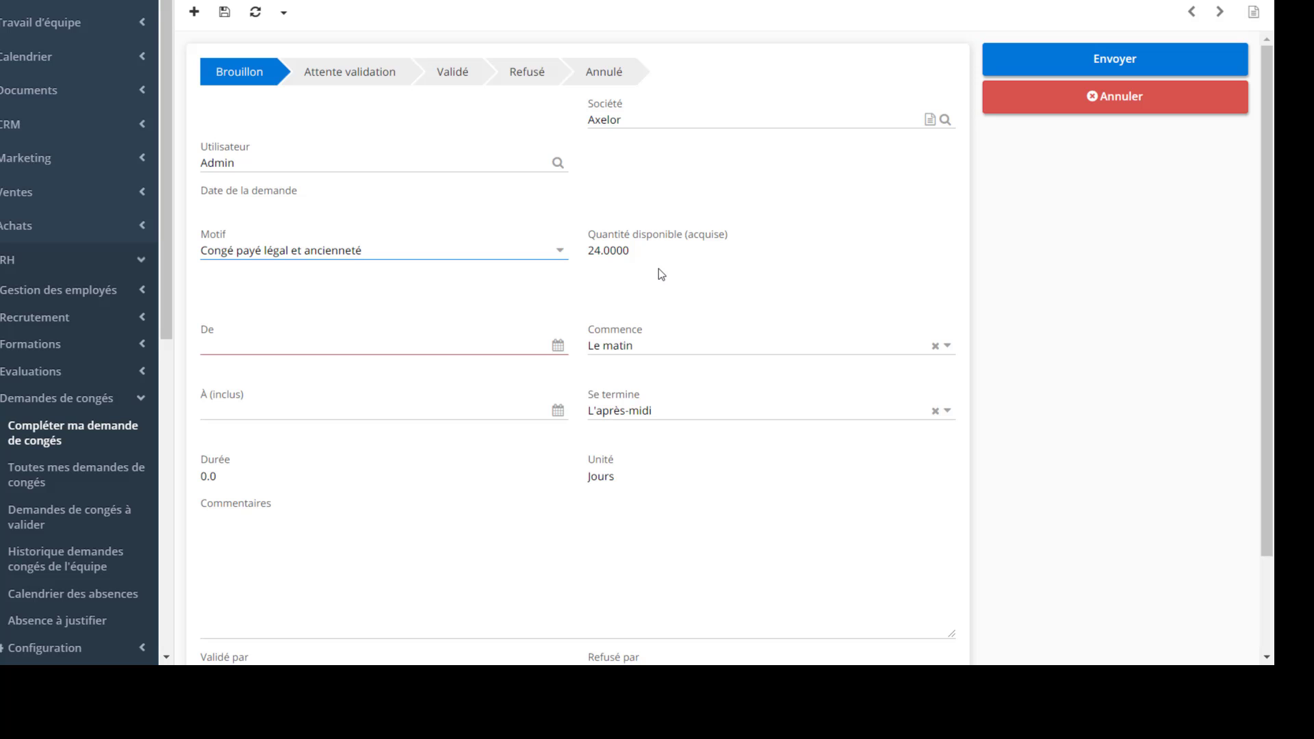
Set the leave period from 22/12/2020 to 26/12/2020 and submit the request for validation
{"action": "left_click", "coordinate": [558, 345]}
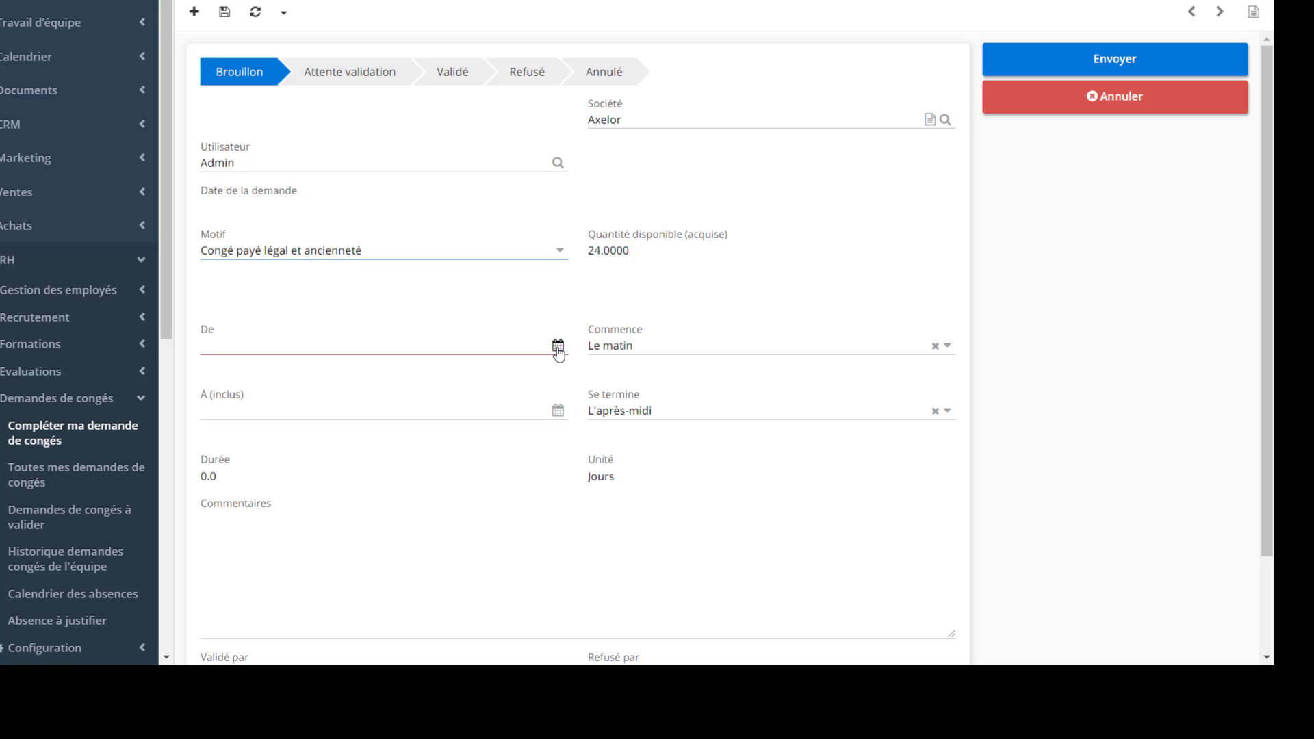
{"action": "left_click", "coordinate": [246, 479]}
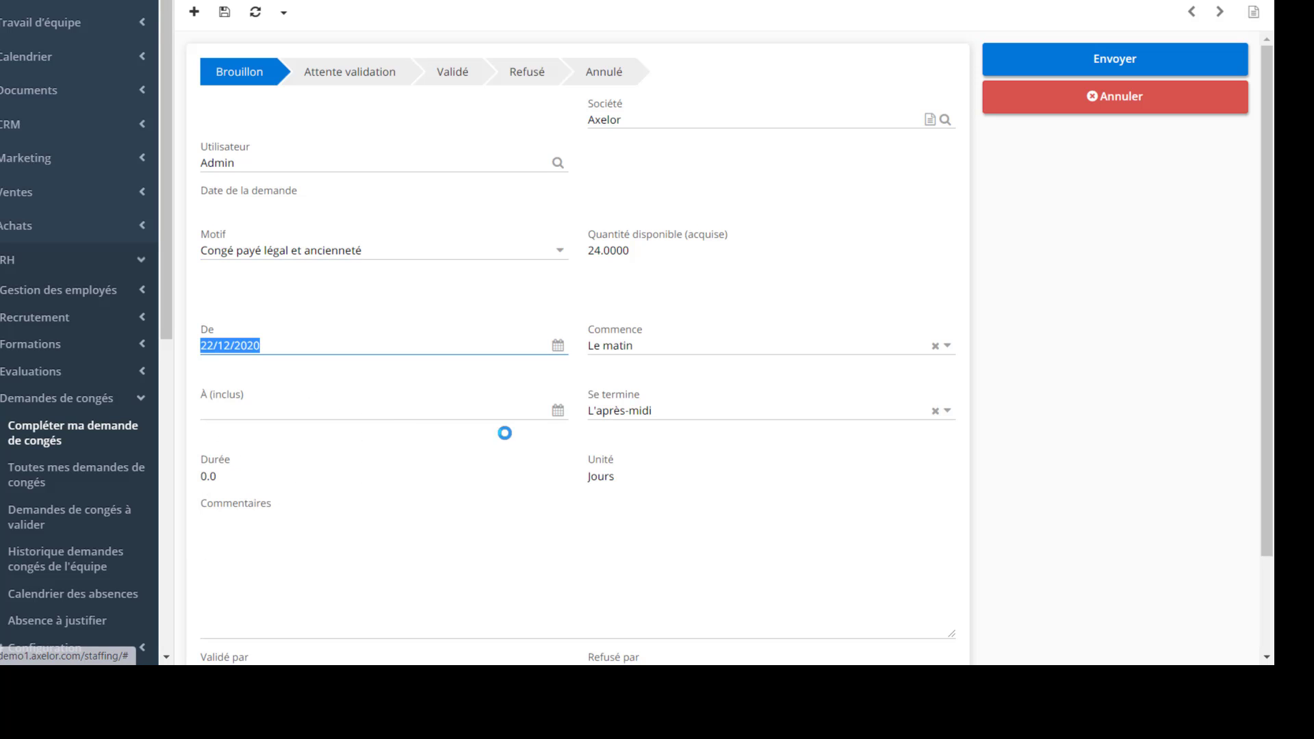
{"action": "left_click", "coordinate": [557, 410]}
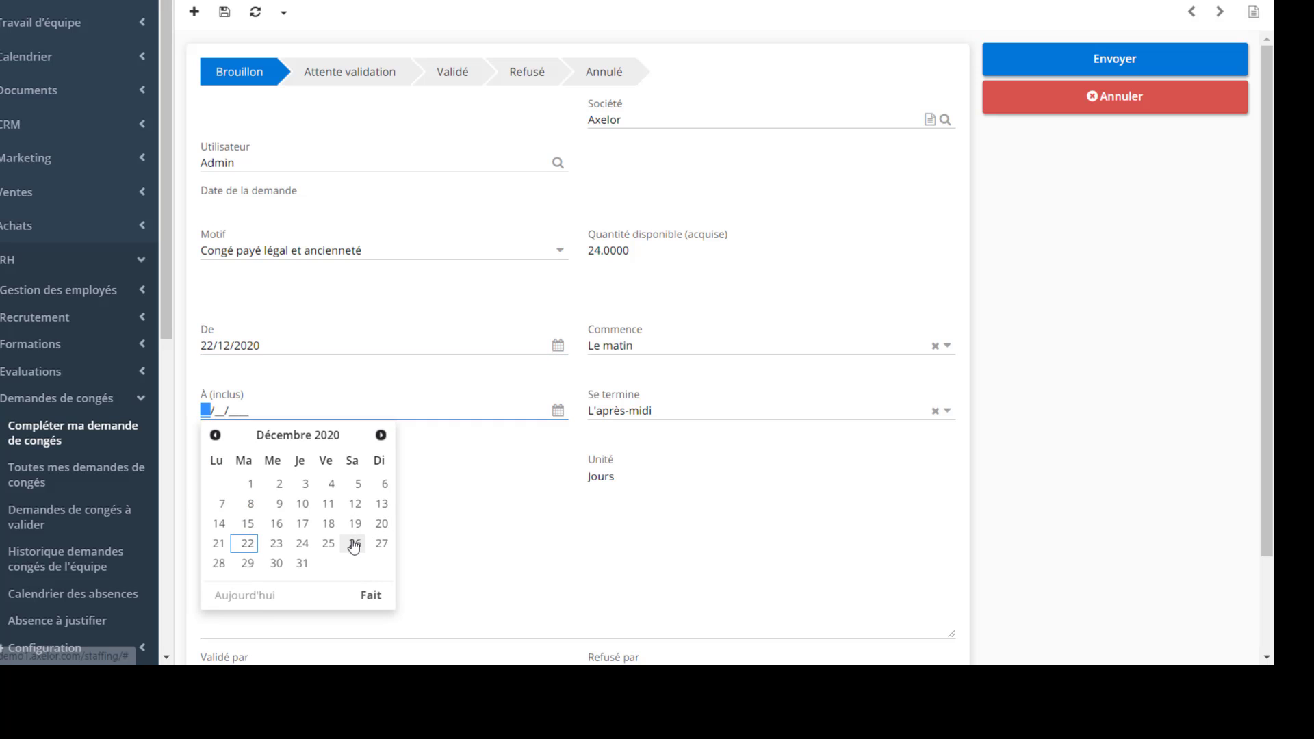
{"action": "left_click", "coordinate": [354, 542]}
{"action": "left_click", "coordinate": [1180, 61]}
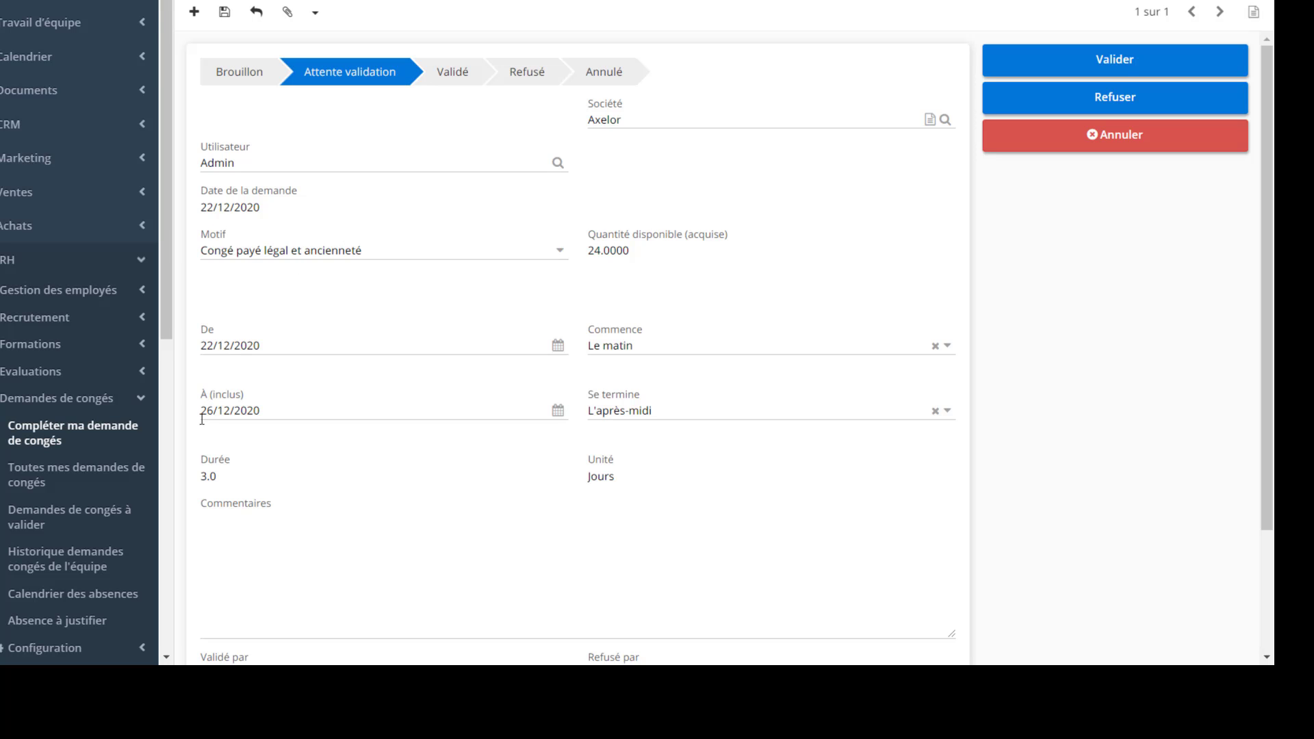
Review the leave follow-up views: requests to validate, the absence calendar and absences to justify
{"action": "left_click", "coordinate": [123, 532]}
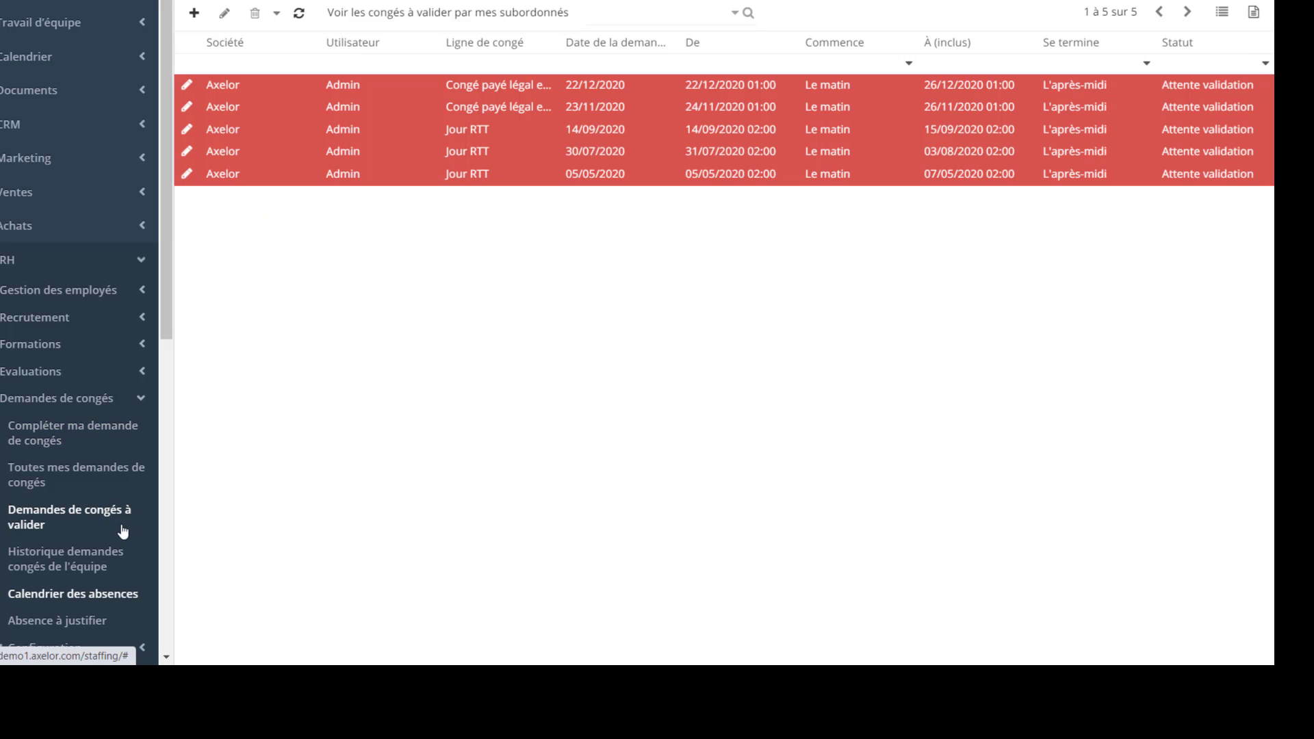
{"action": "left_click", "coordinate": [126, 599]}
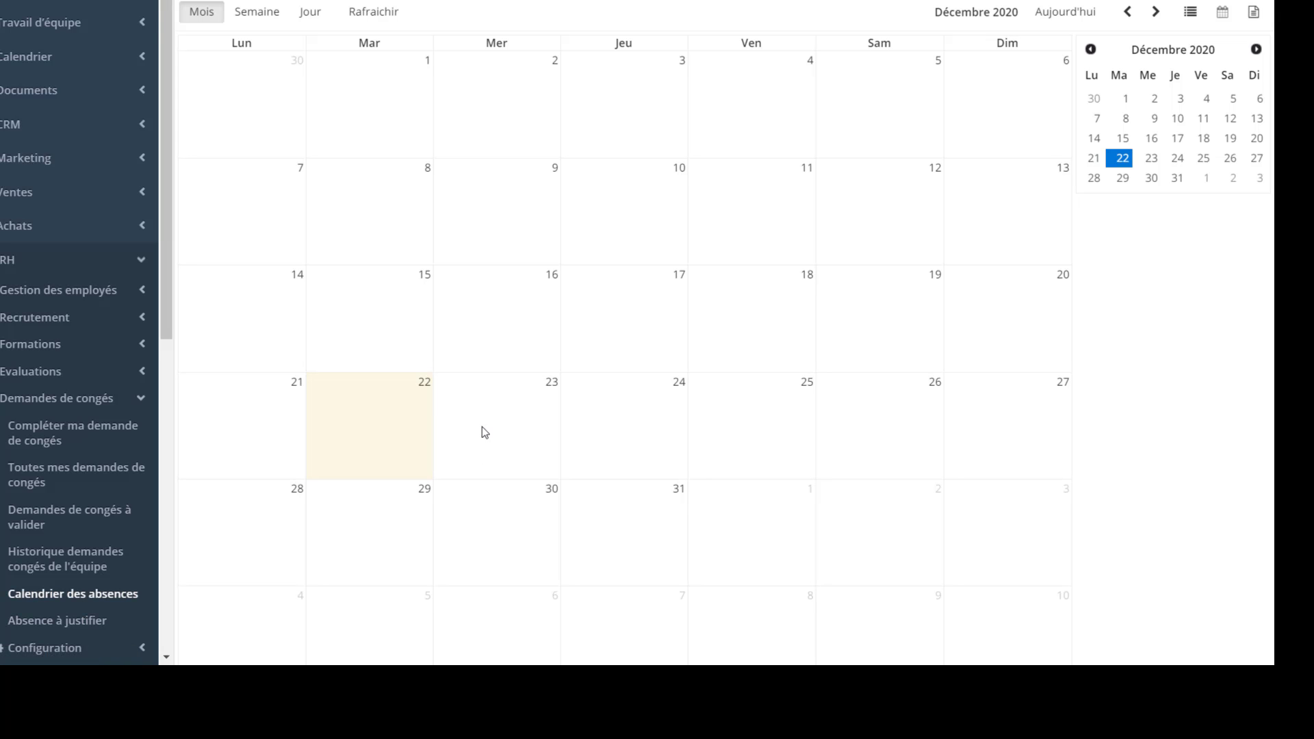
{"action": "left_click", "coordinate": [96, 621]}
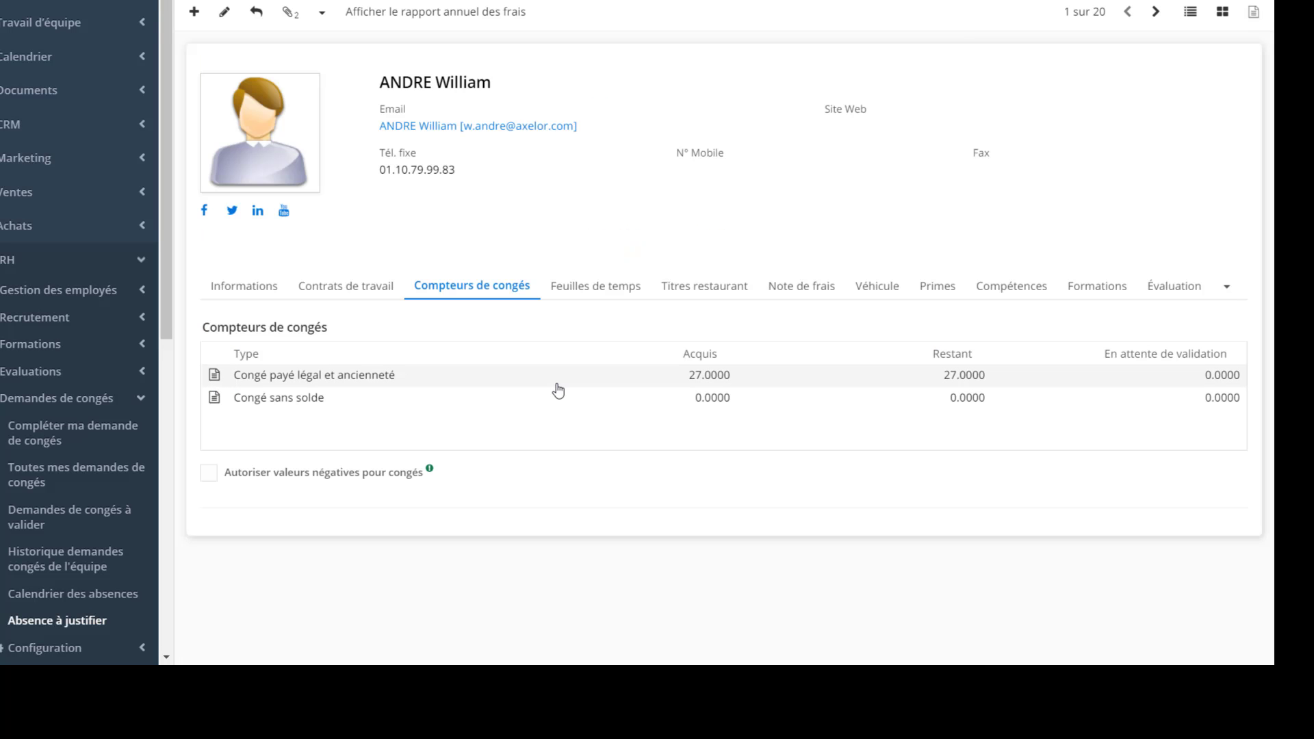
Review the employee's timesheet settings and inspect the [SERV-0004] Chef de projet product used for time spent
{"action": "left_click", "coordinate": [611, 297]}
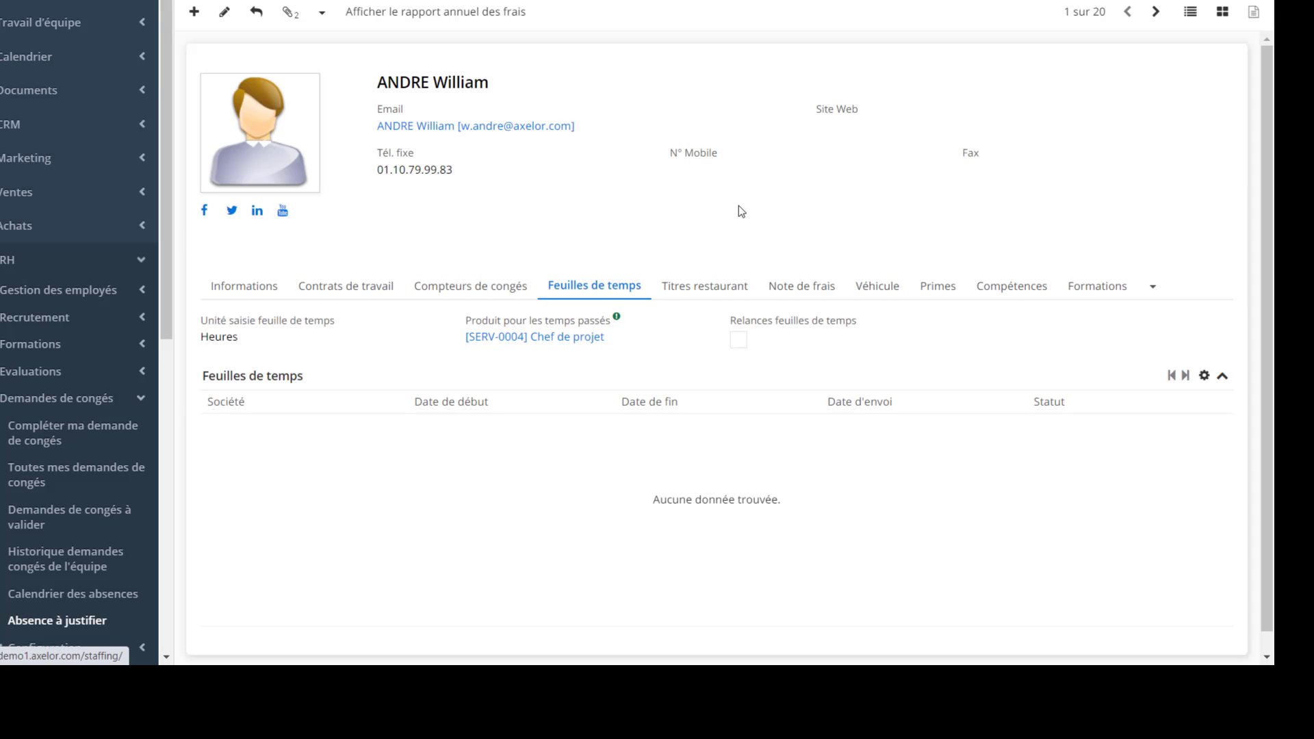
{"action": "left_click", "coordinate": [555, 339]}
{"action": "scroll", "coordinate": [555, 330], "scroll_direction": "down", "scroll_amount": 1}
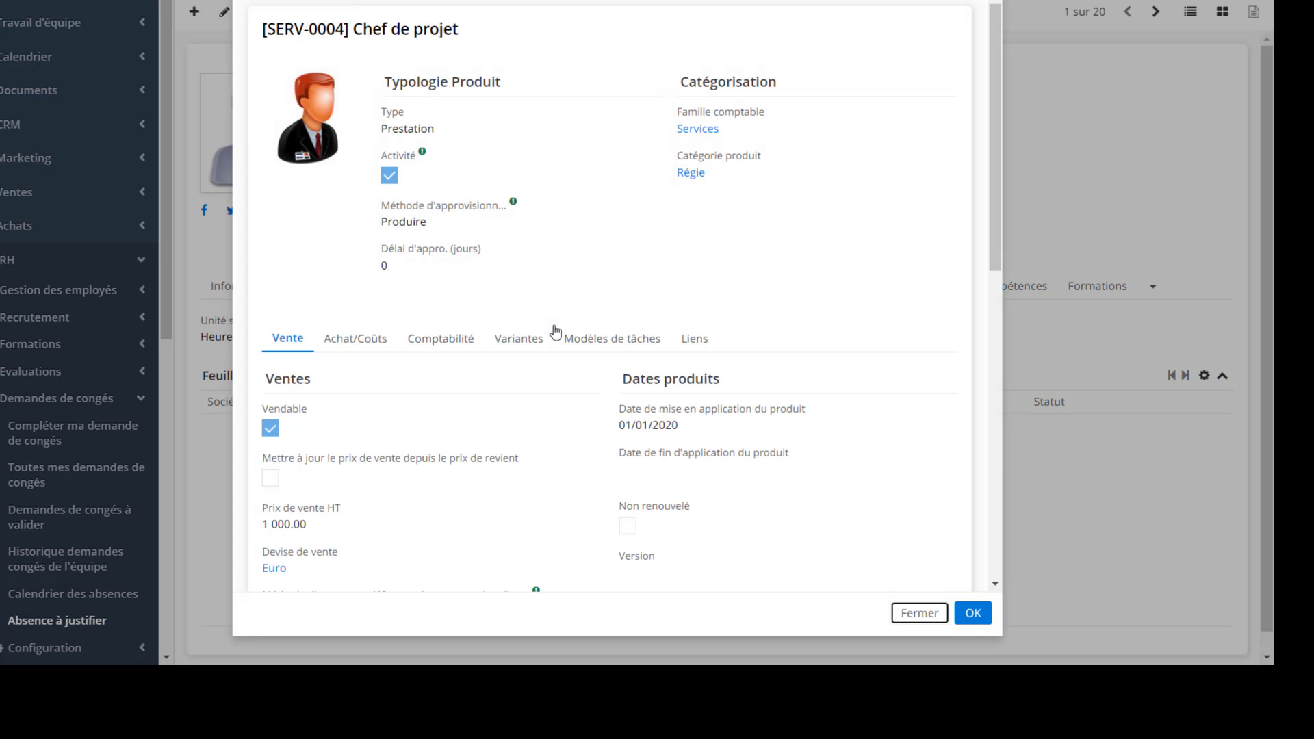
{"action": "left_click", "coordinate": [910, 613]}
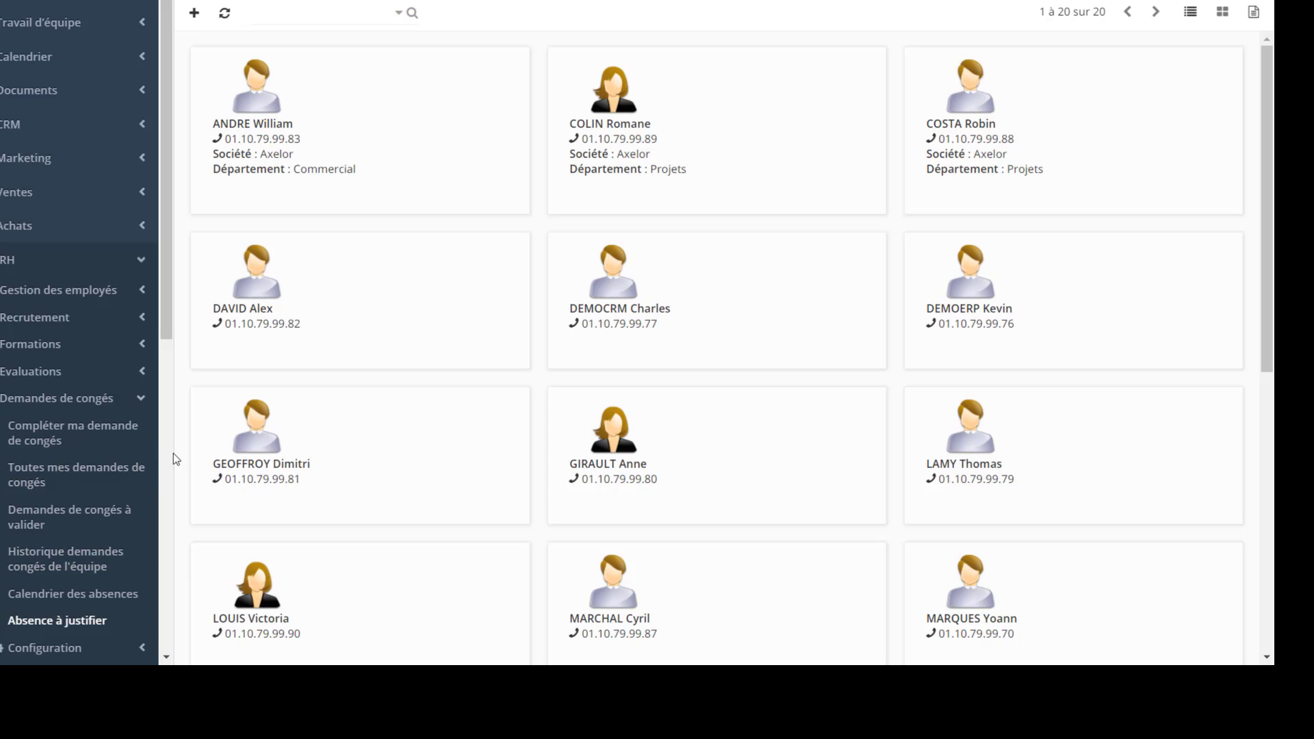
Open the current draft timesheet for completion in the HR module
{"action": "scroll", "coordinate": [174, 459], "scroll_direction": "down", "scroll_amount": 8}
{"action": "left_click", "coordinate": [112, 100]}
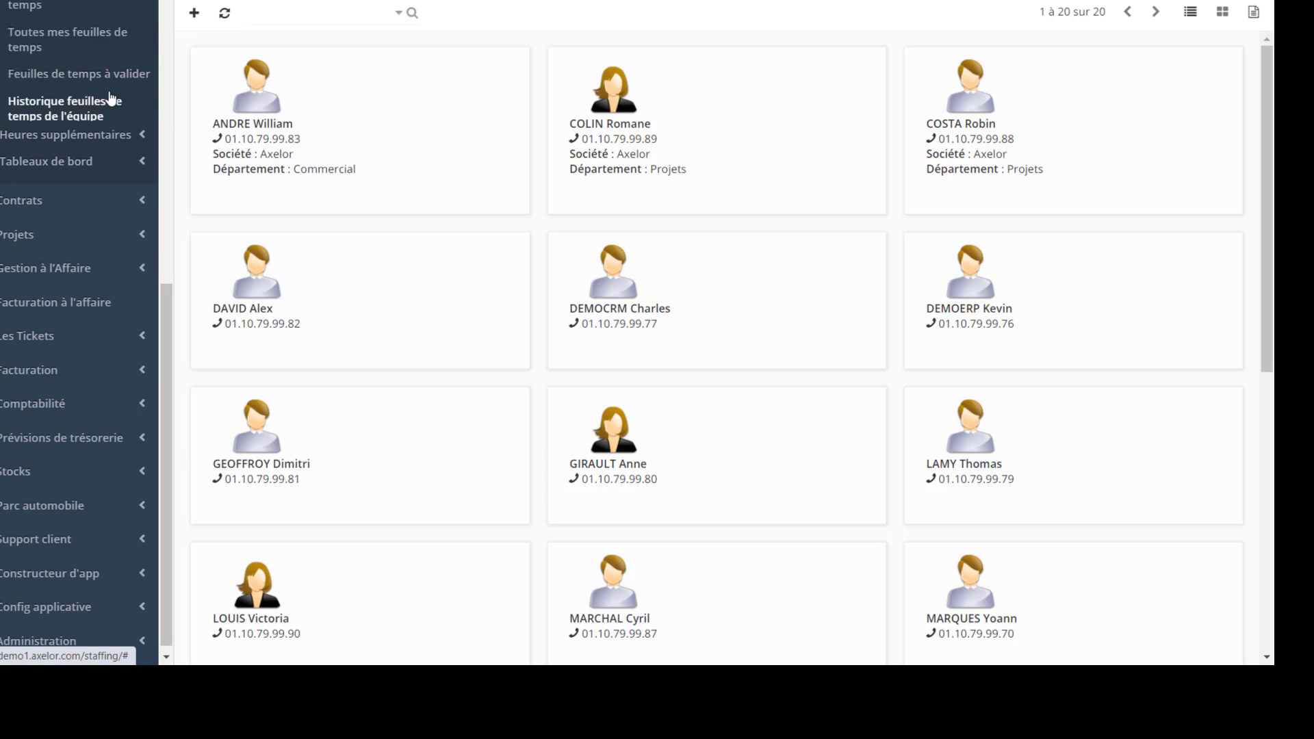
{"action": "scroll", "coordinate": [163, 99], "scroll_direction": "up", "scroll_amount": 8}
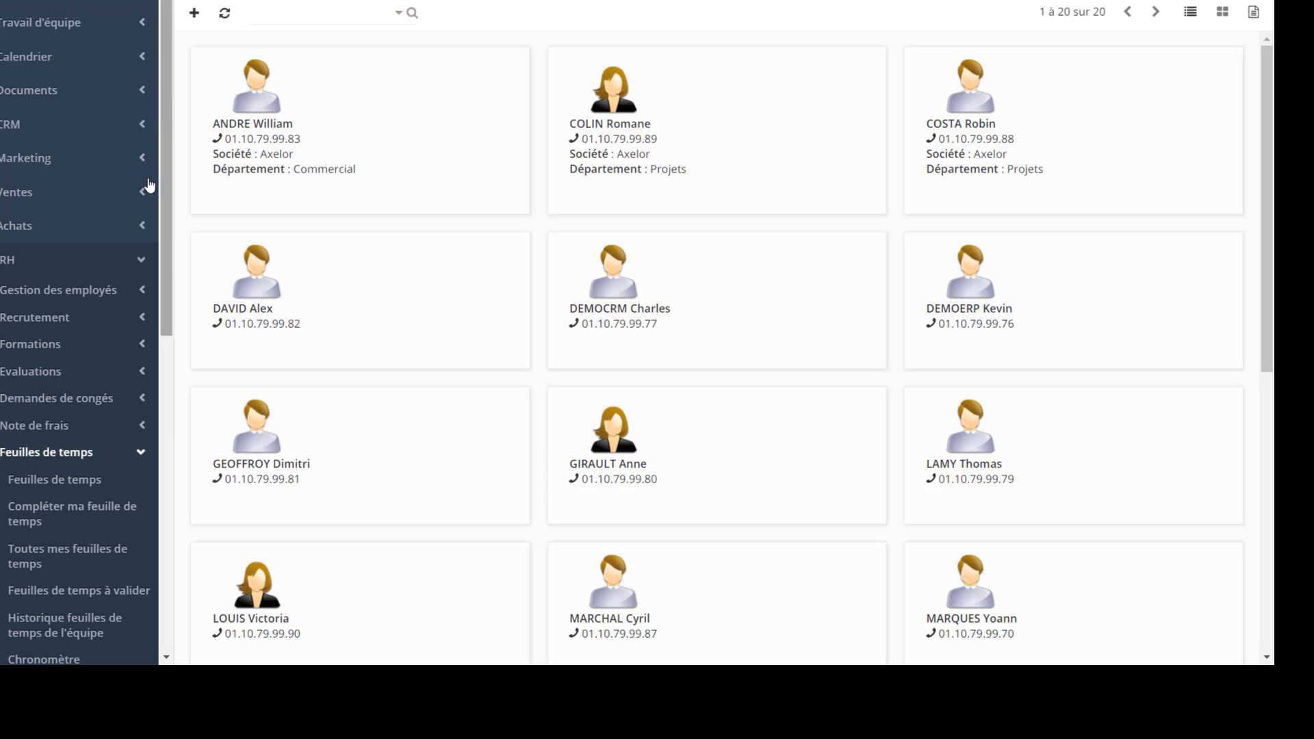
{"action": "left_click", "coordinate": [114, 525]}
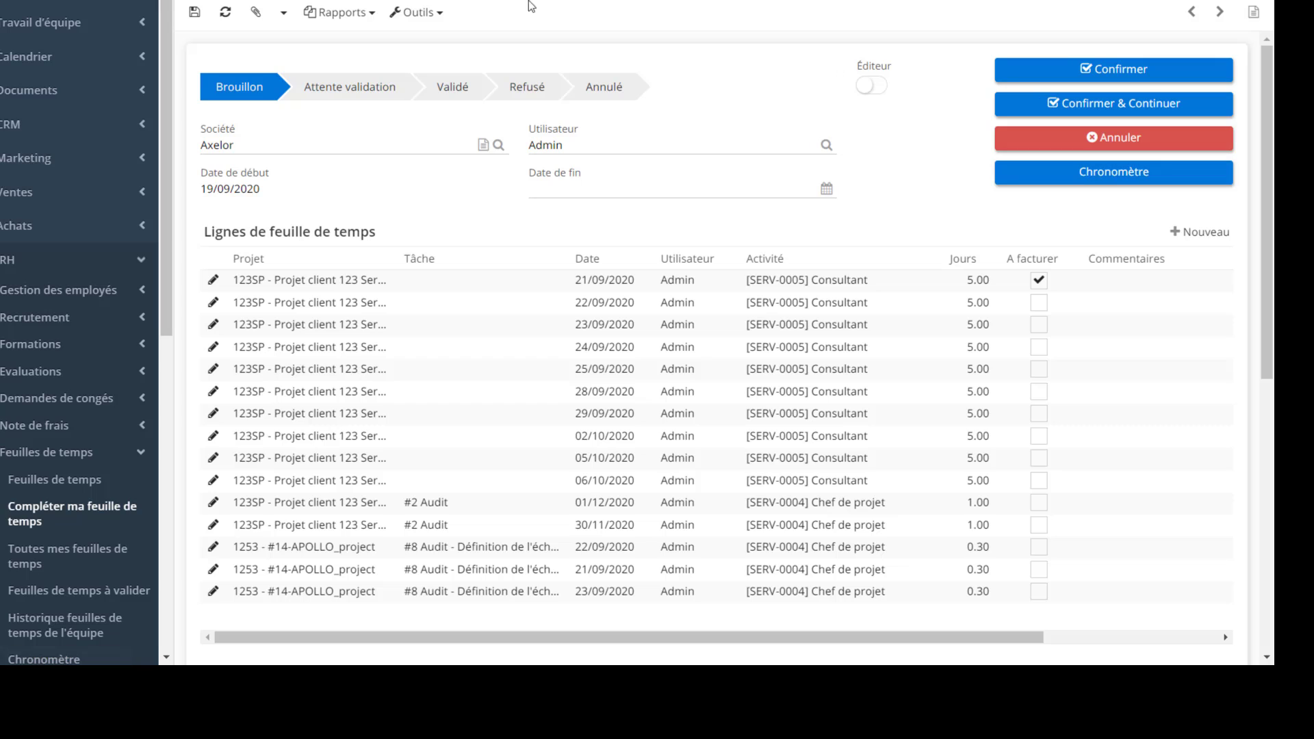
Check the available line-generation tools and confirm the draft timesheet starting 19/09/2020
{"action": "left_click", "coordinate": [429, 15]}
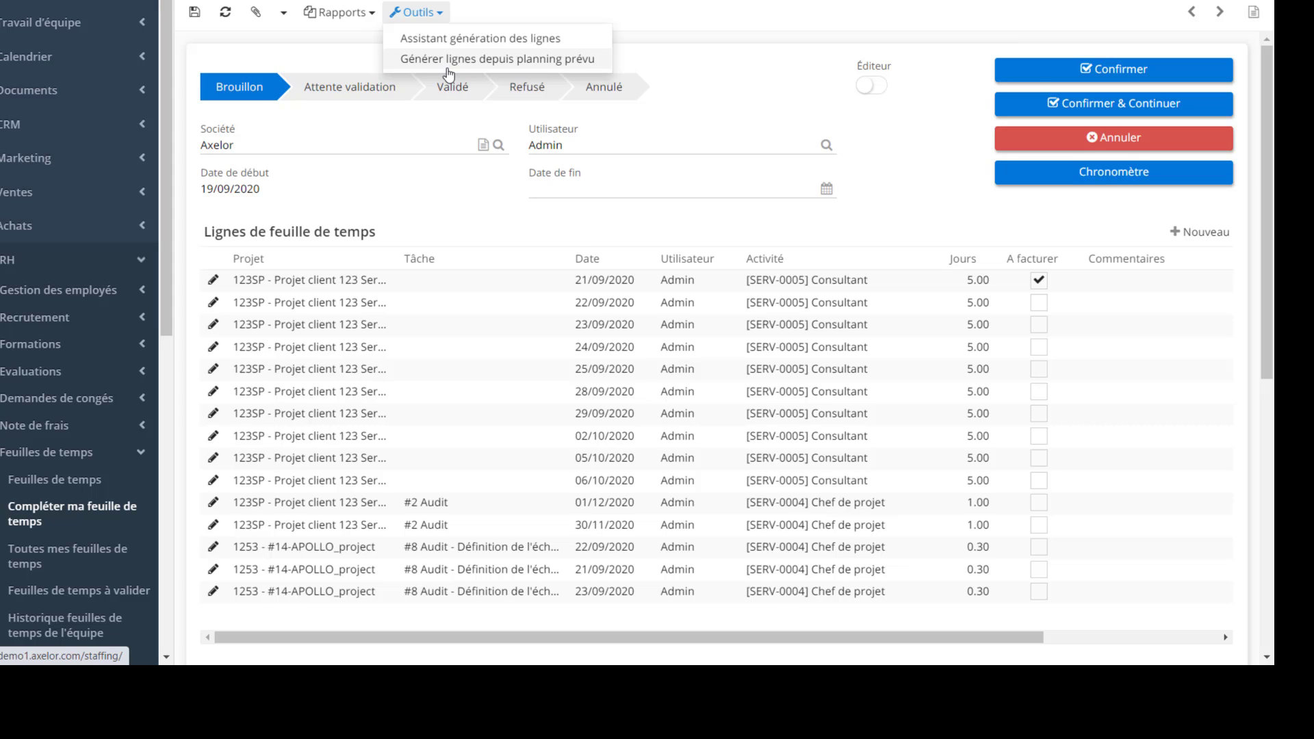
{"action": "left_click", "coordinate": [890, 176]}
{"action": "left_click", "coordinate": [1087, 80]}
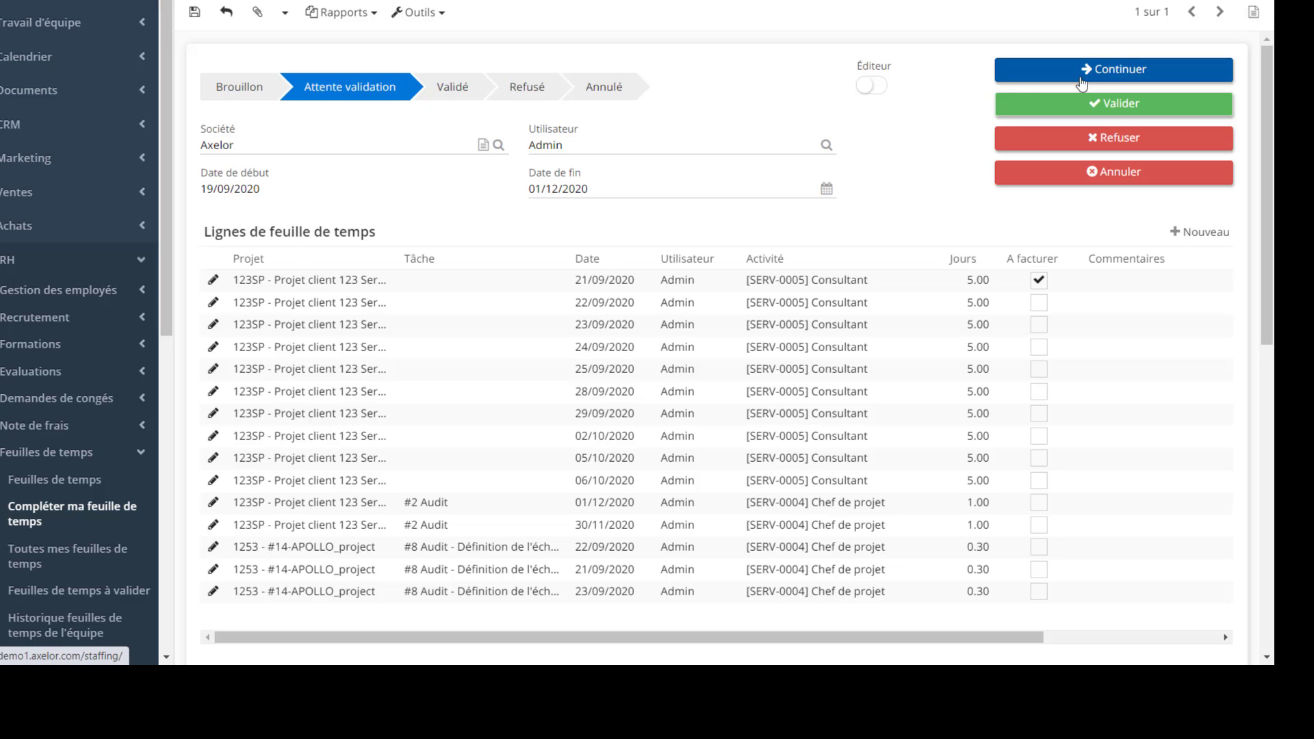
Open the timesheet starting 19/09/2020 among those to validate, and display the list of timesheet reports
{"action": "scroll", "coordinate": [171, 592], "scroll_direction": "down", "scroll_amount": 8}
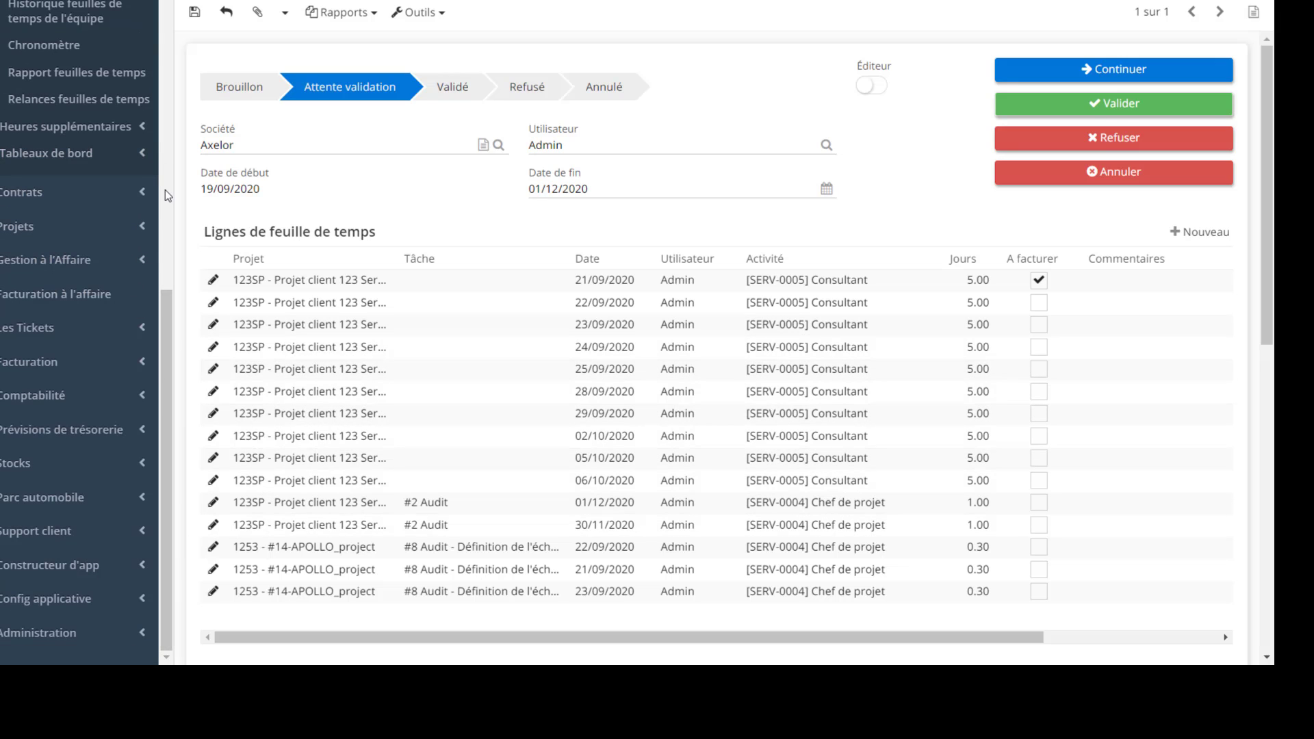
{"action": "left_click", "coordinate": [65, 3]}
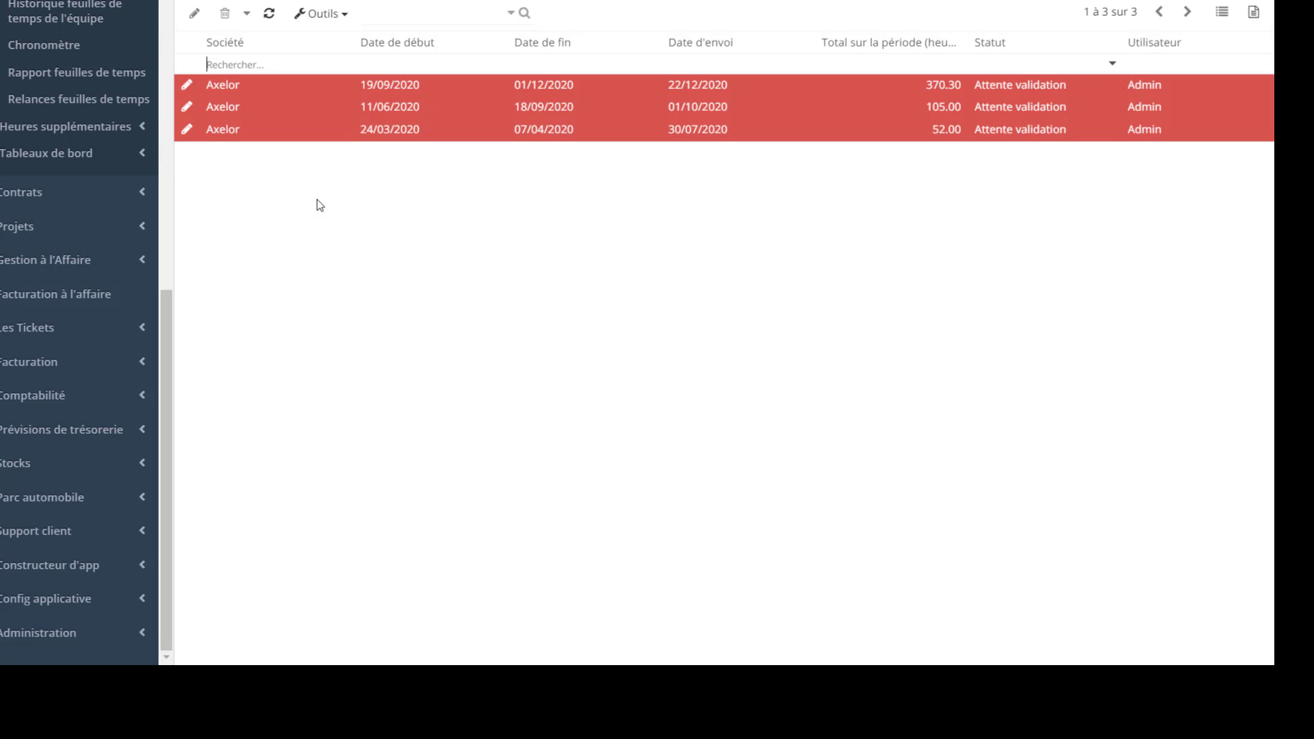
{"action": "left_click", "coordinate": [179, 87]}
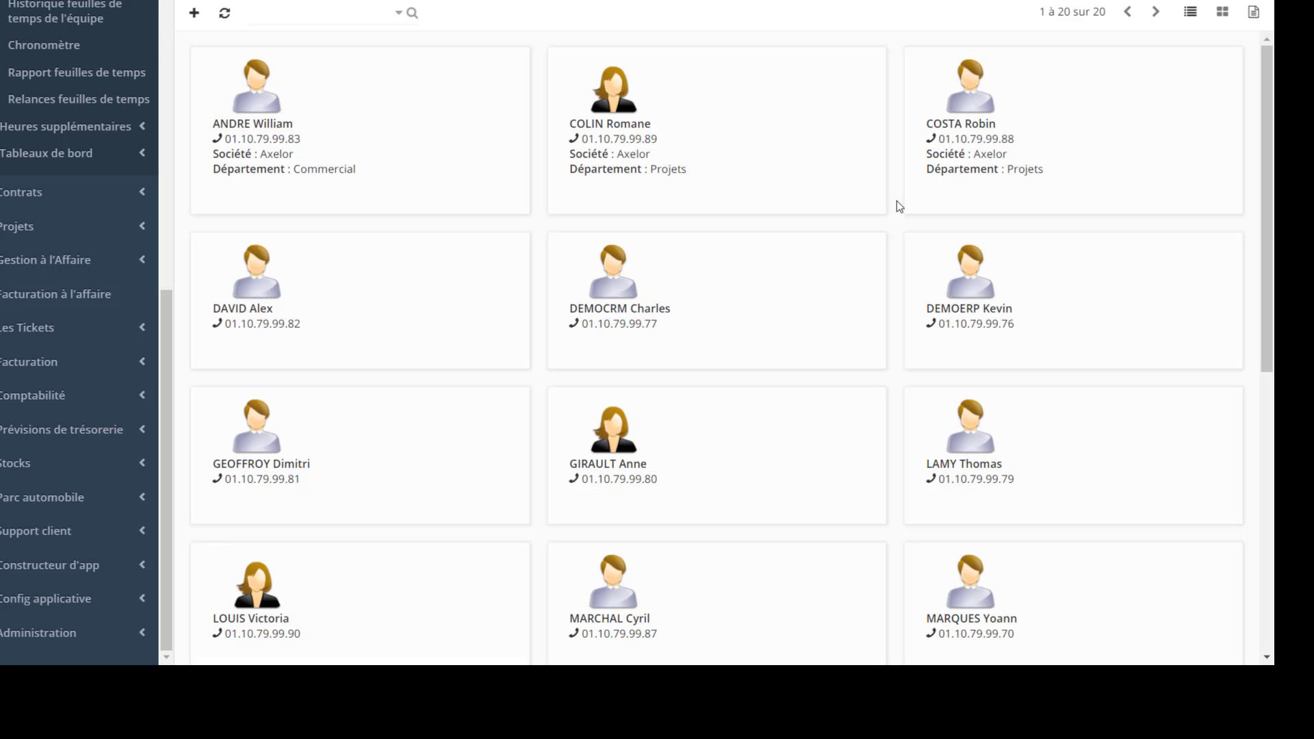
{"action": "left_click", "coordinate": [109, 74]}
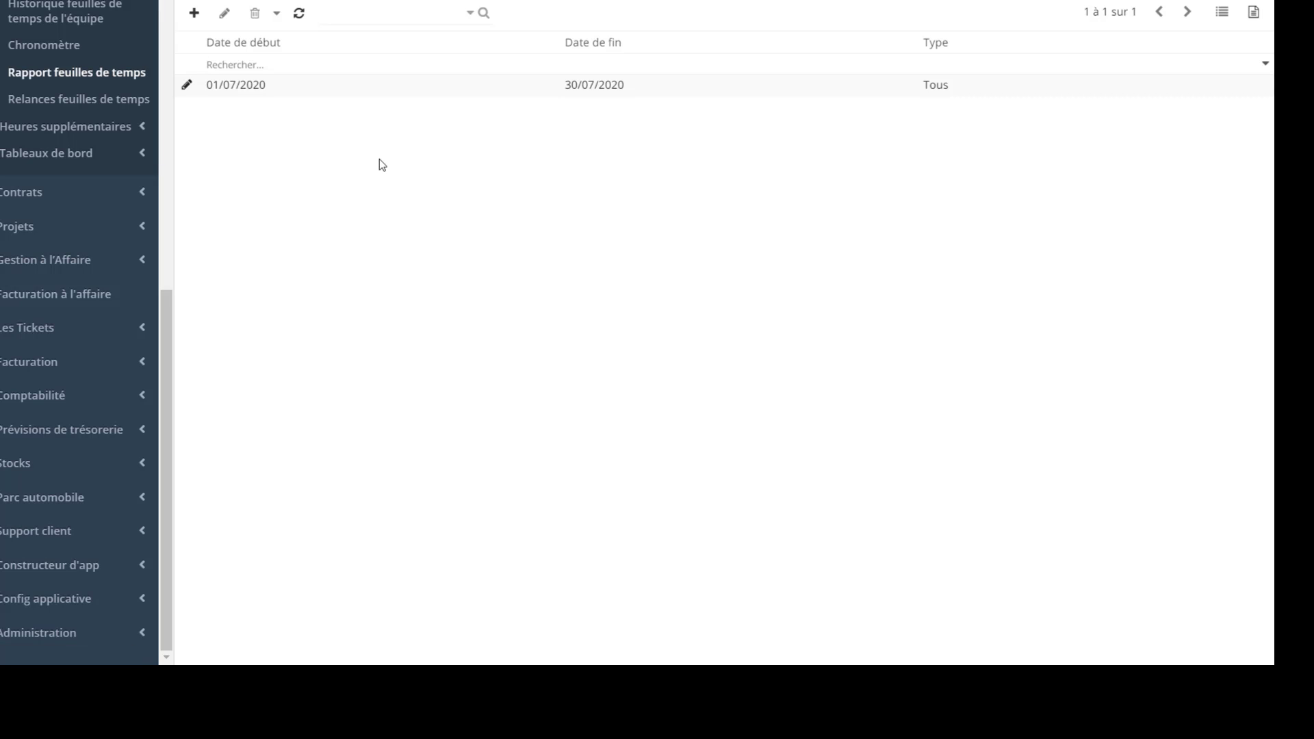
Open the timesheet report for 01/07/2020 to 30/07/2020, and review the employee's meal vouchers and expense settings
{"action": "left_click", "coordinate": [186, 85]}
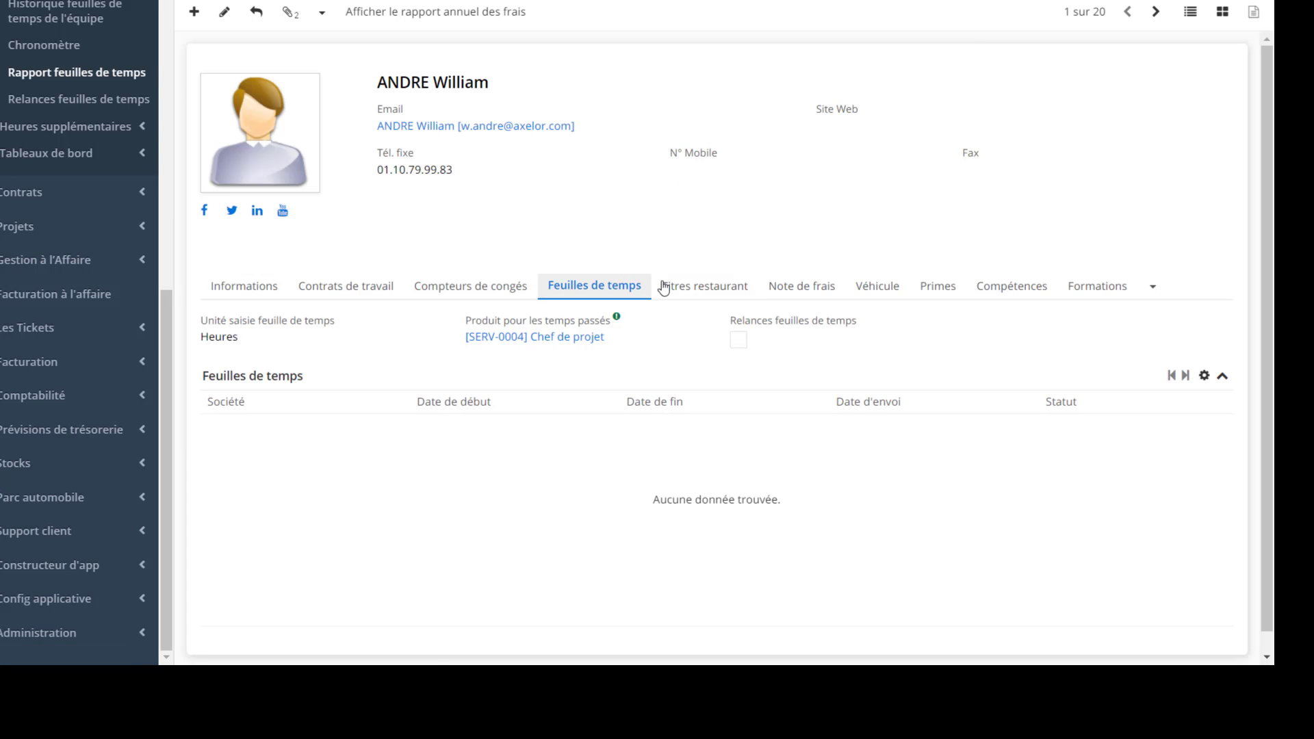
{"action": "left_click", "coordinate": [690, 291]}
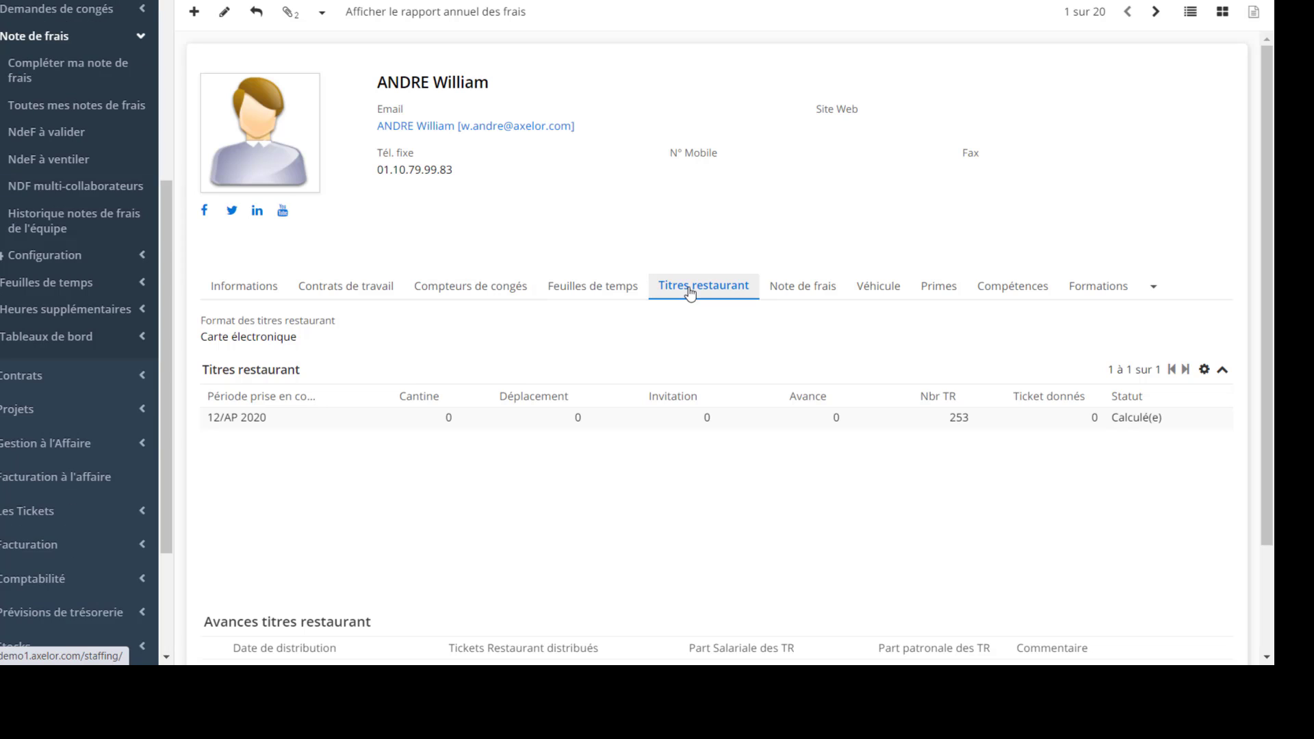
{"action": "left_click", "coordinate": [801, 289]}
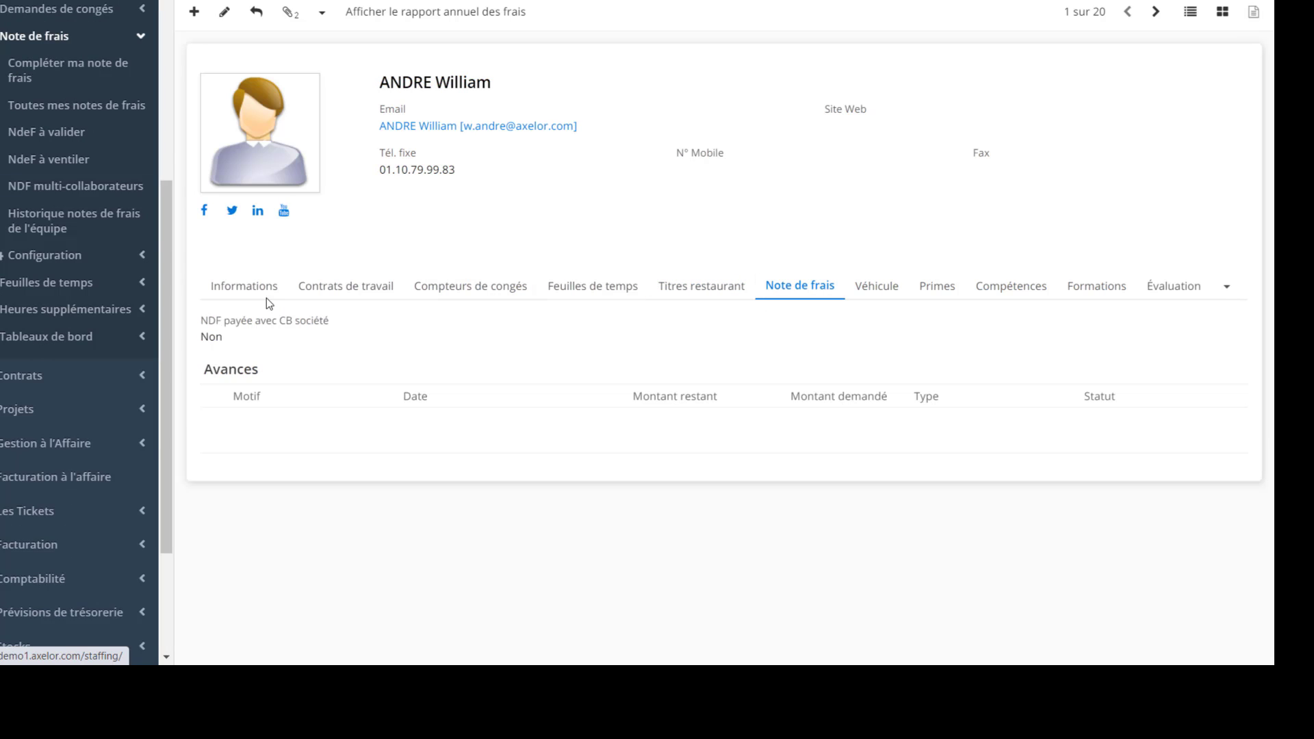
Start completing a new expense report and add a blank general expense line to it
{"action": "left_click", "coordinate": [79, 84]}
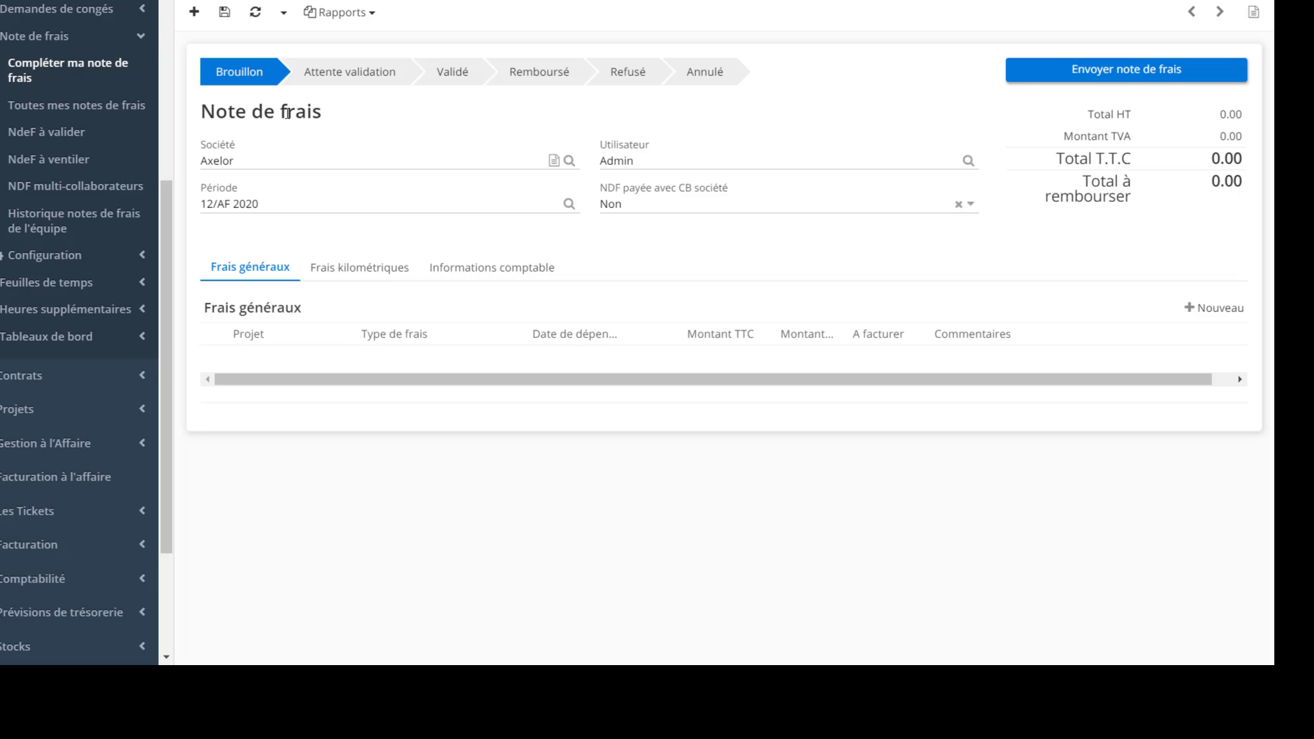
{"action": "left_click", "coordinate": [1198, 316]}
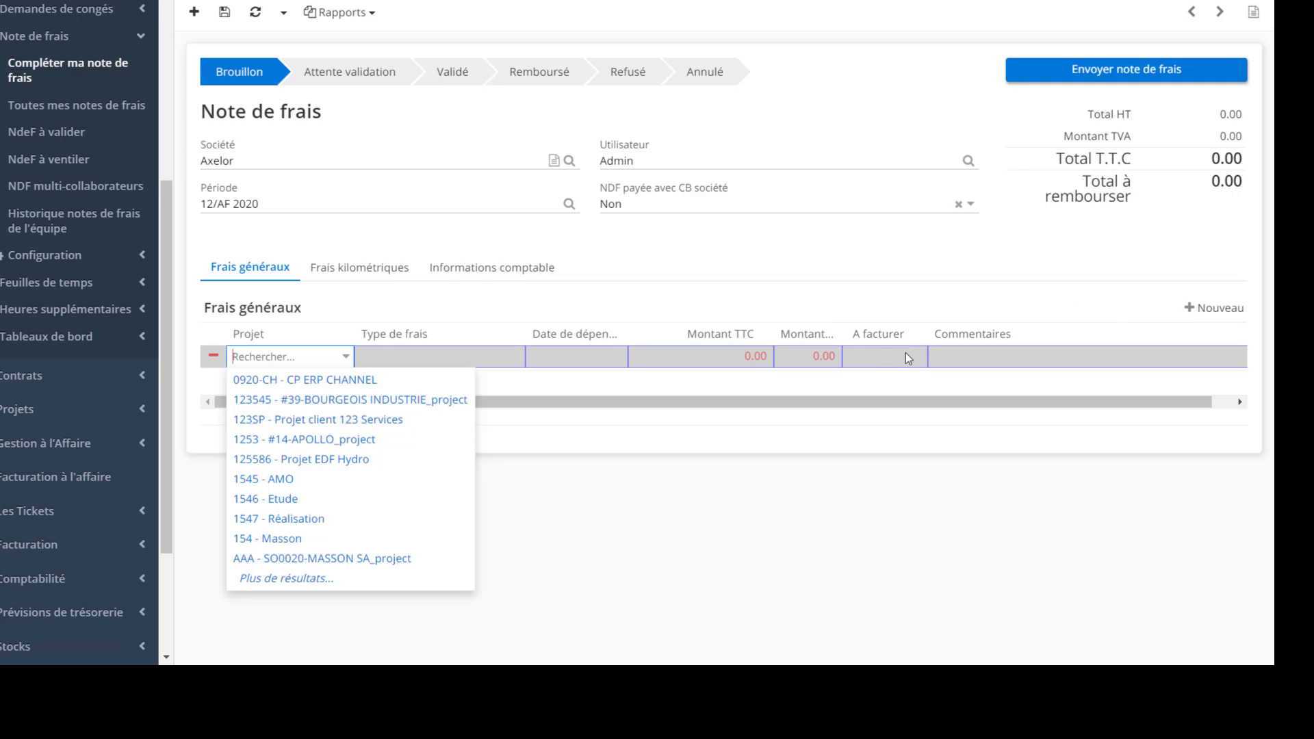
{"action": "left_click", "coordinate": [473, 346]}
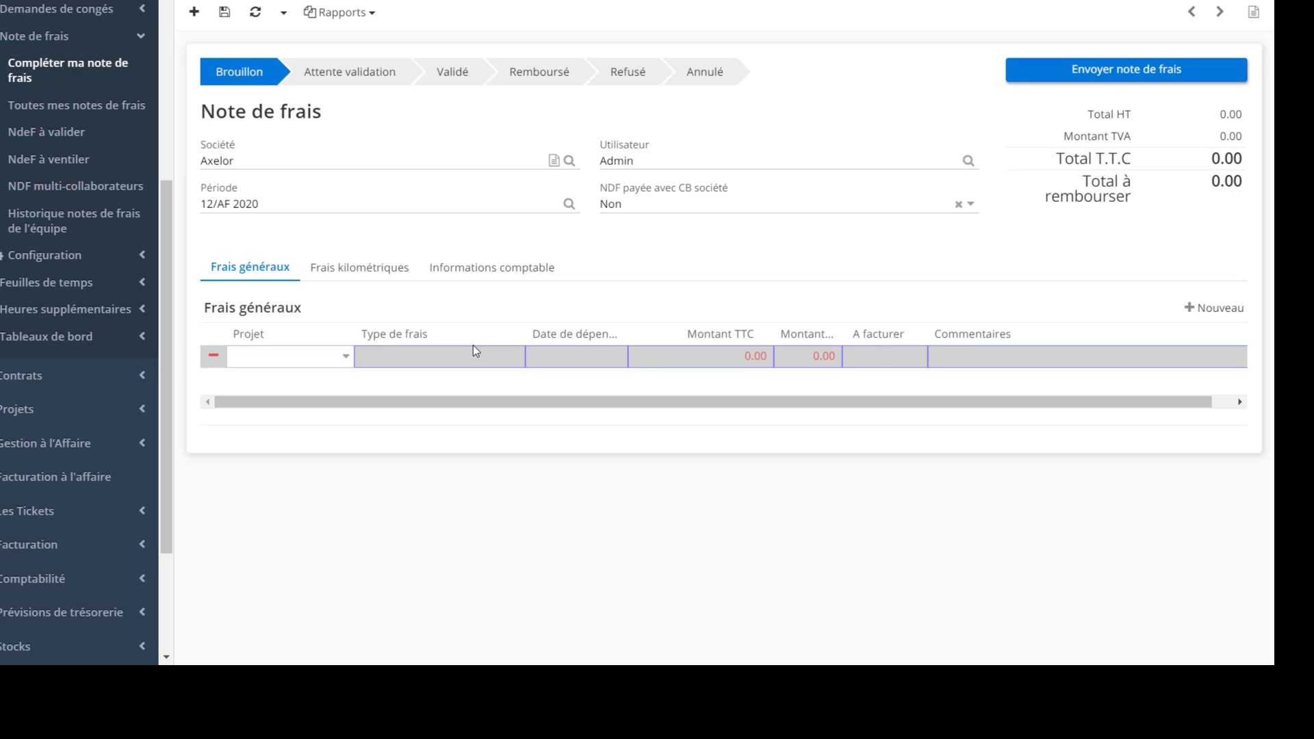
{"action": "left_click", "coordinate": [473, 359]}
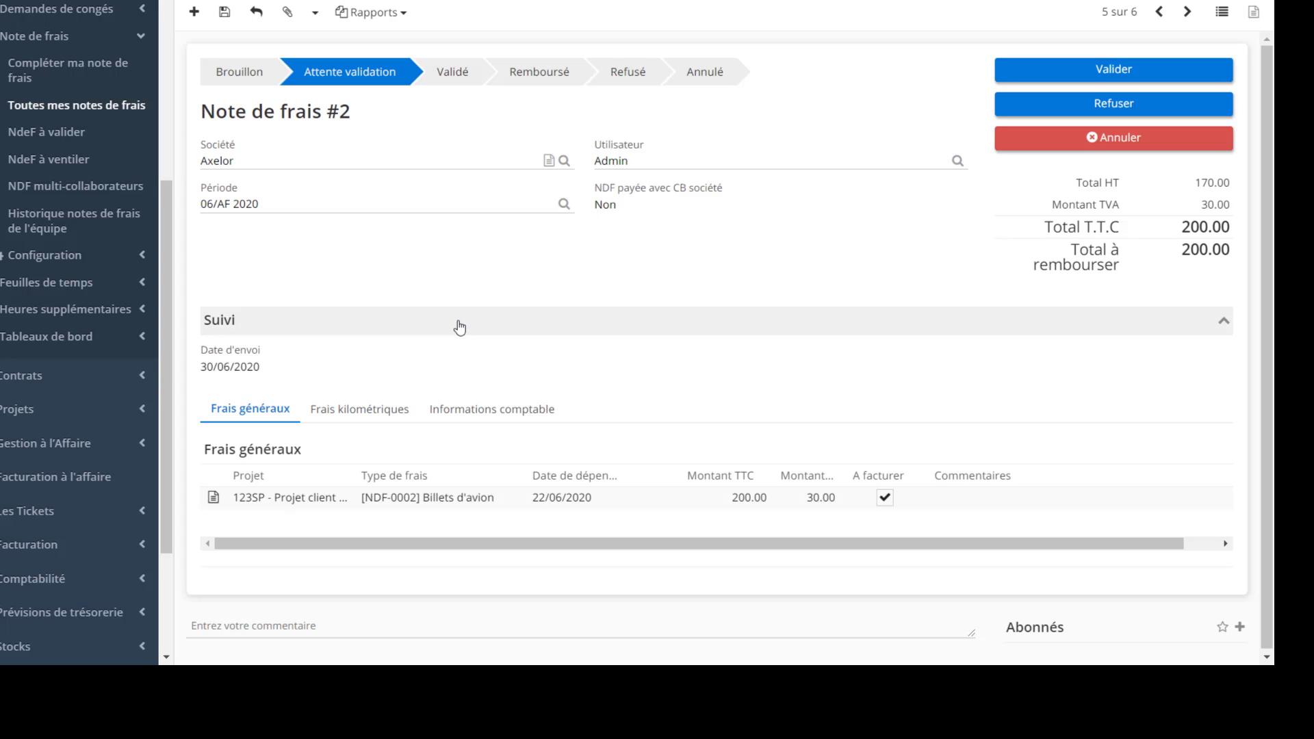
Check the attachments and mileage expenses of expense report #2, and display the expense reports to validate
{"action": "left_click", "coordinate": [291, 12]}
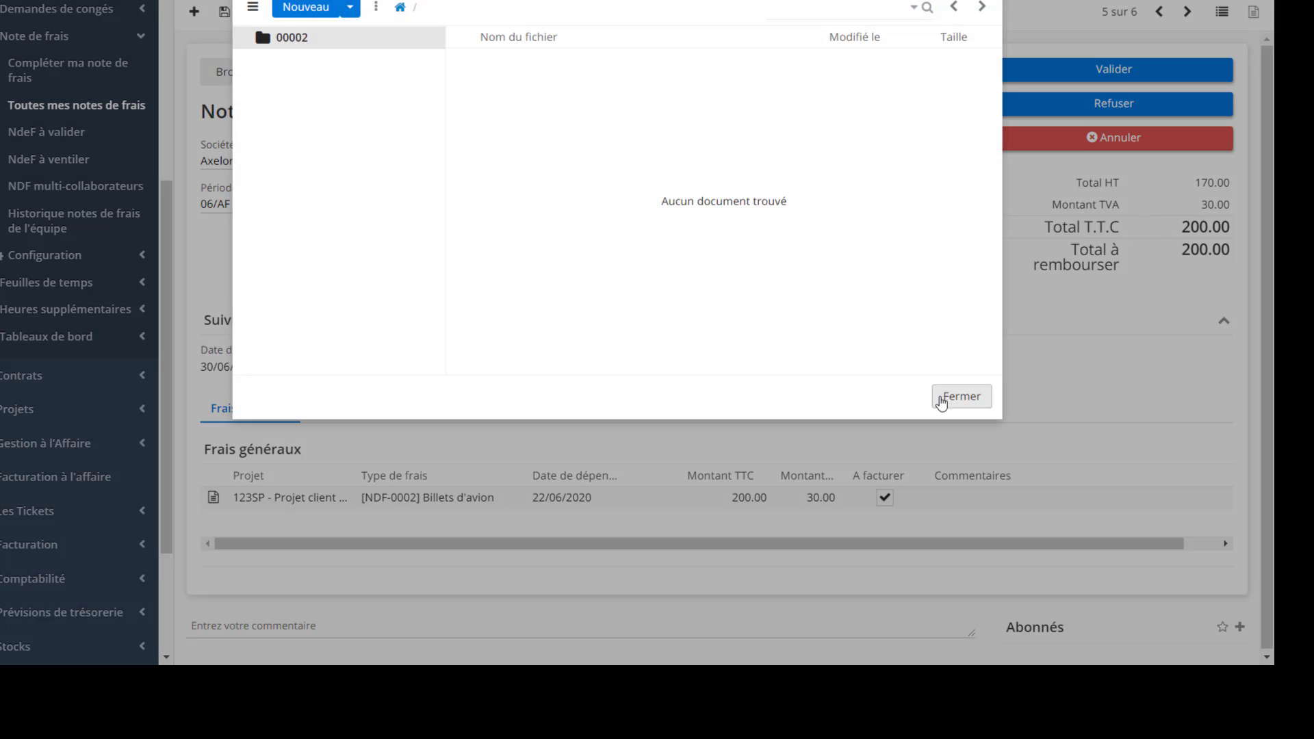
{"action": "left_click", "coordinate": [941, 403]}
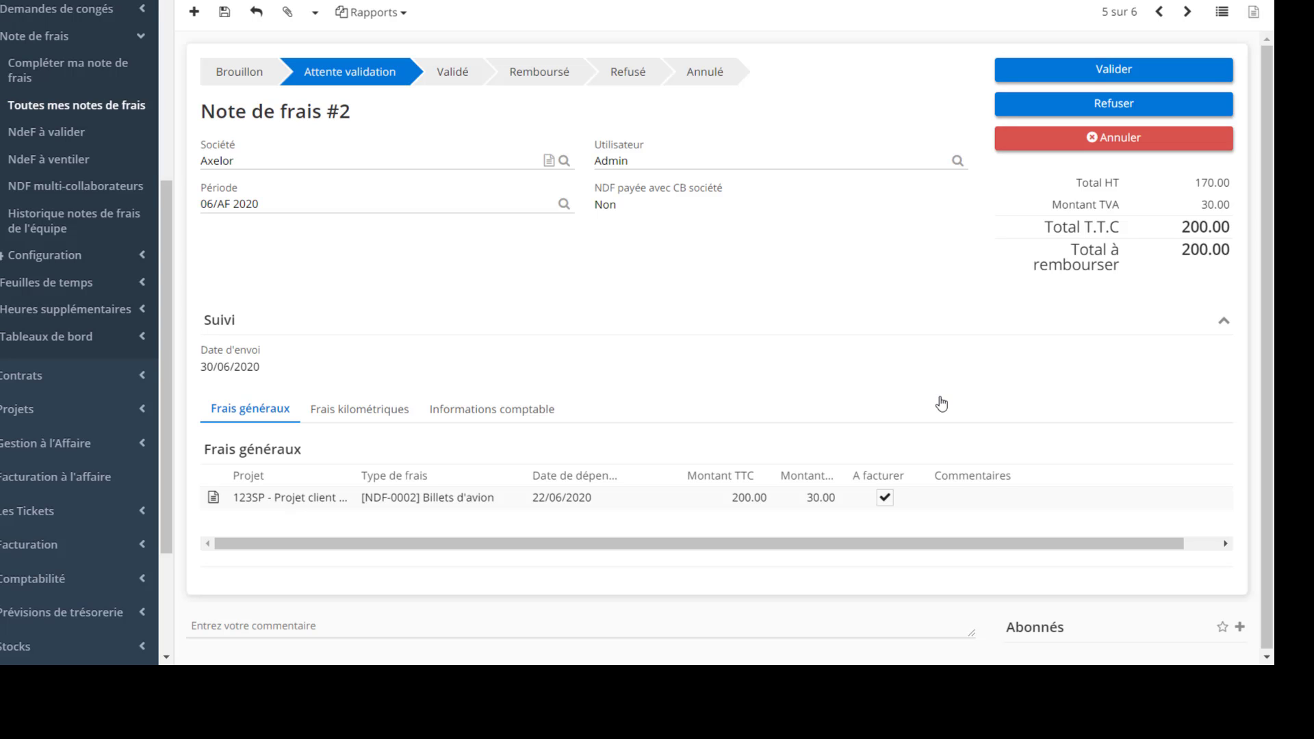
{"action": "left_click", "coordinate": [381, 424]}
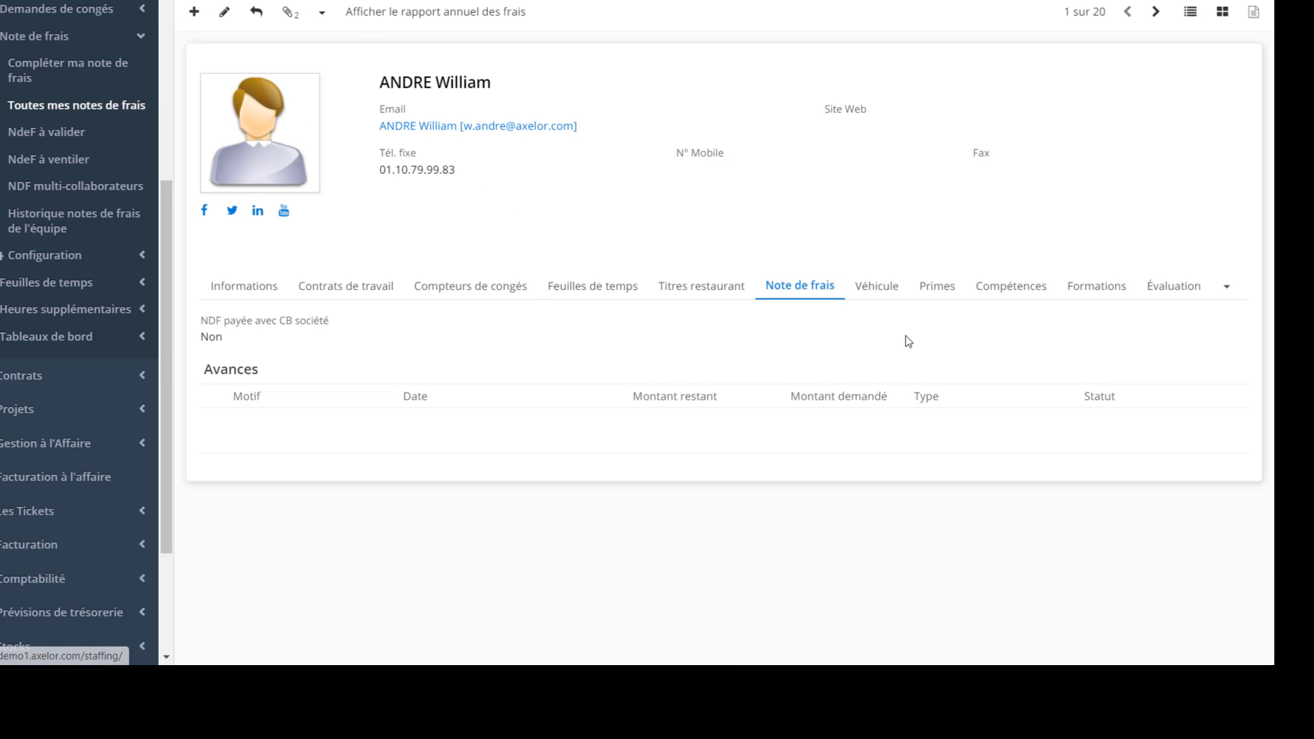
{"action": "left_click", "coordinate": [434, 12]}
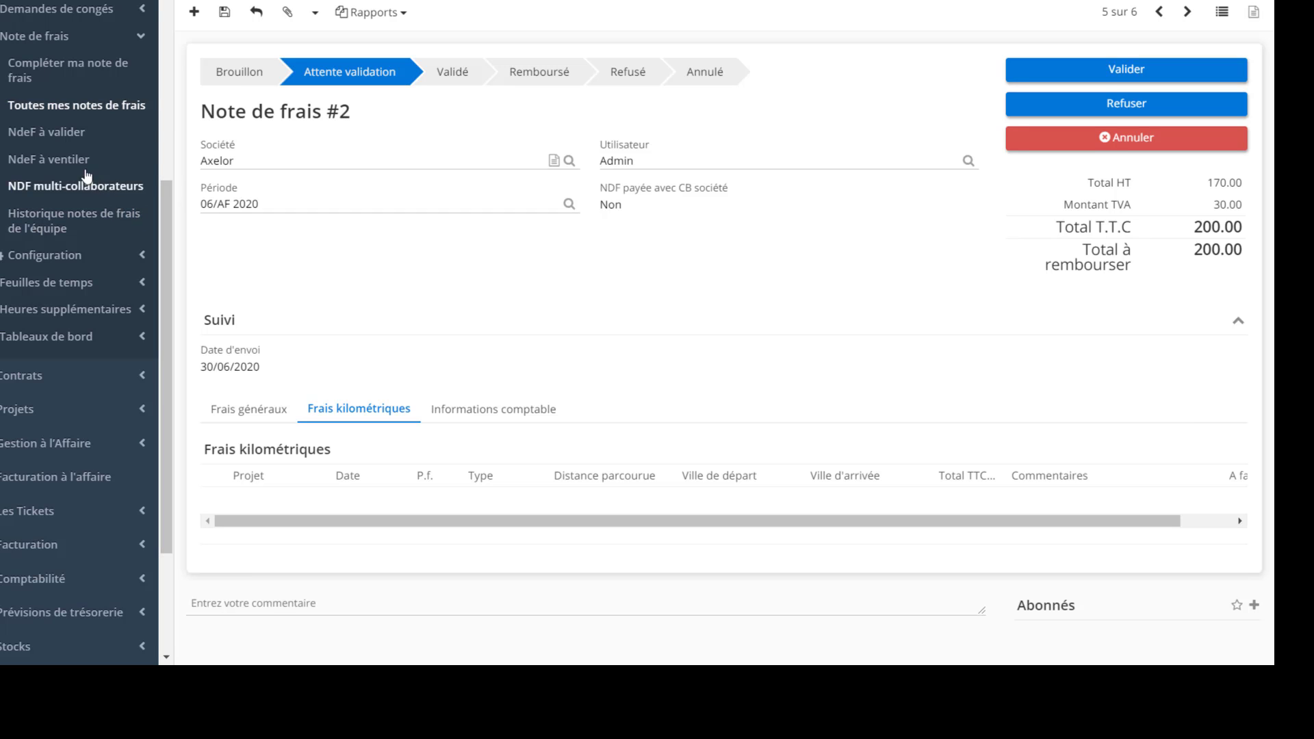
{"action": "left_click", "coordinate": [74, 140]}
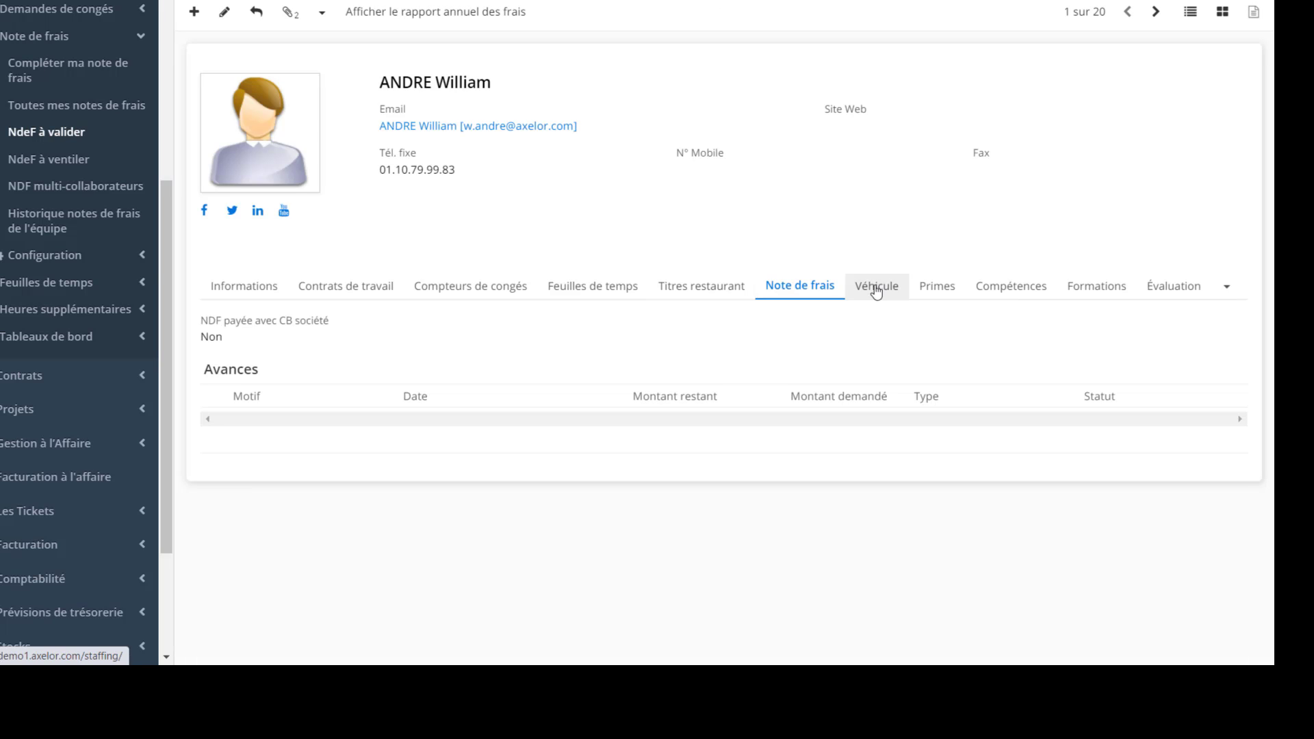
Review the employee's bonuses and open the payroll preparation for period 12/AP 2020
{"action": "left_click", "coordinate": [916, 292]}
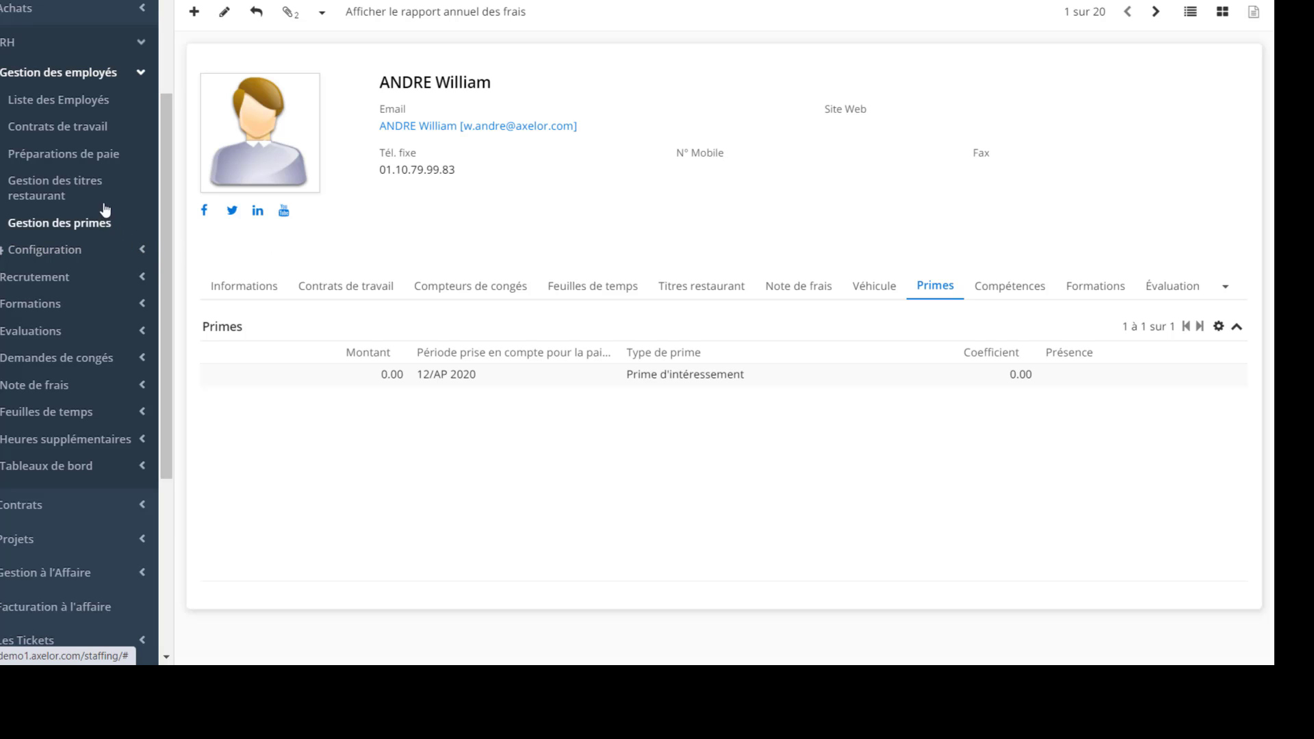
{"action": "left_click", "coordinate": [87, 162]}
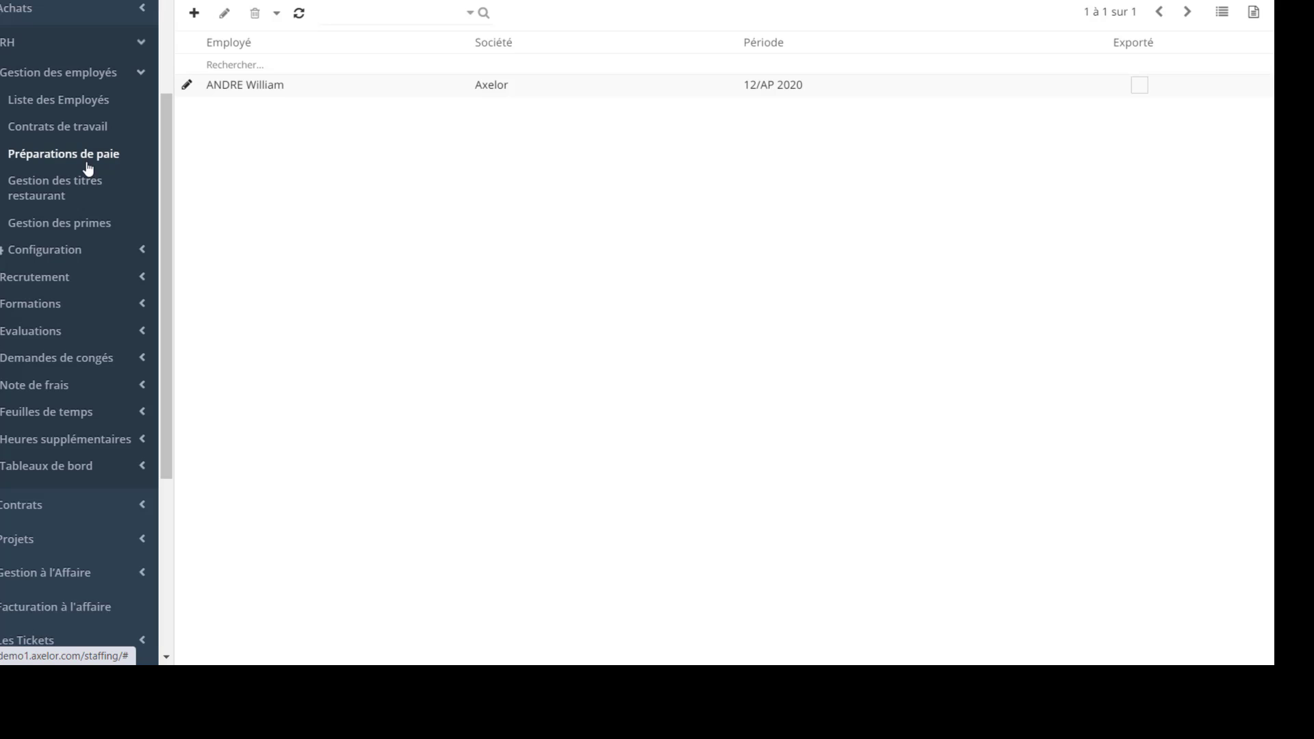
{"action": "left_click", "coordinate": [186, 85]}
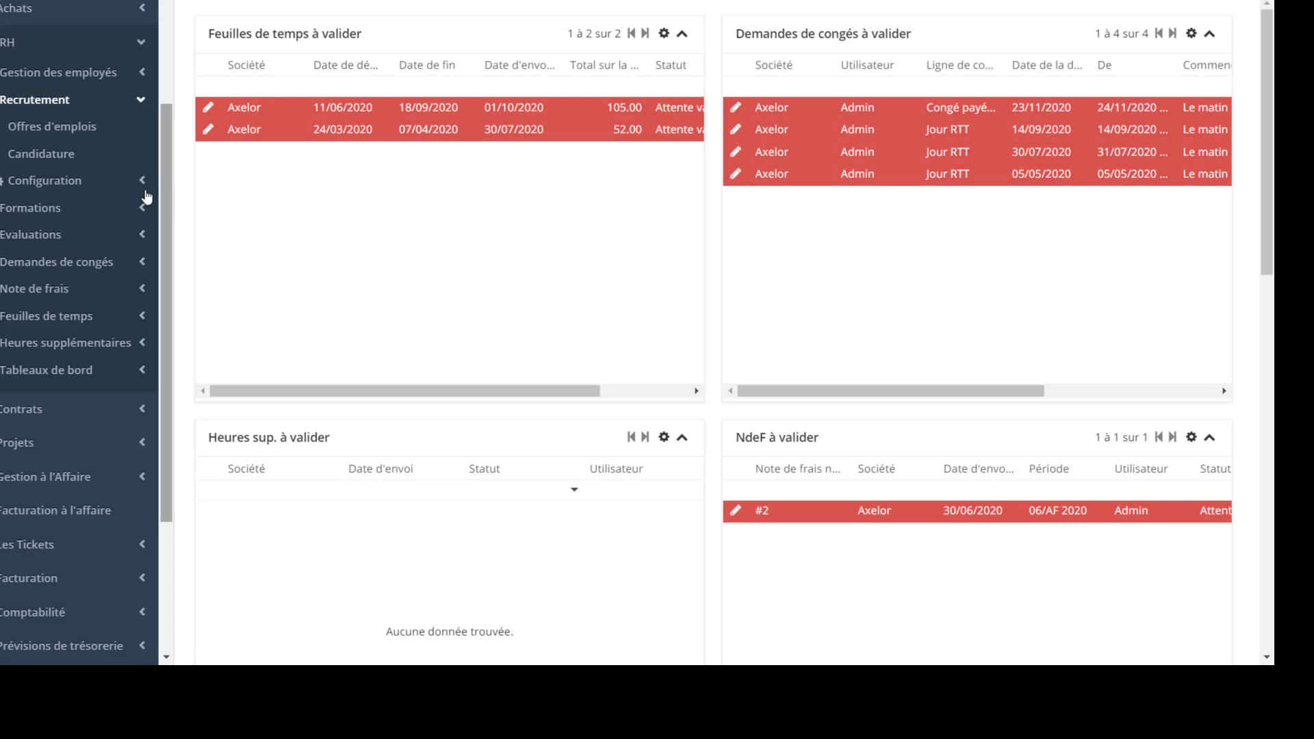
Open the Chef de projet (F/H) job offer and review its candidate's application, including the contact details and events
{"action": "left_click", "coordinate": [69, 127]}
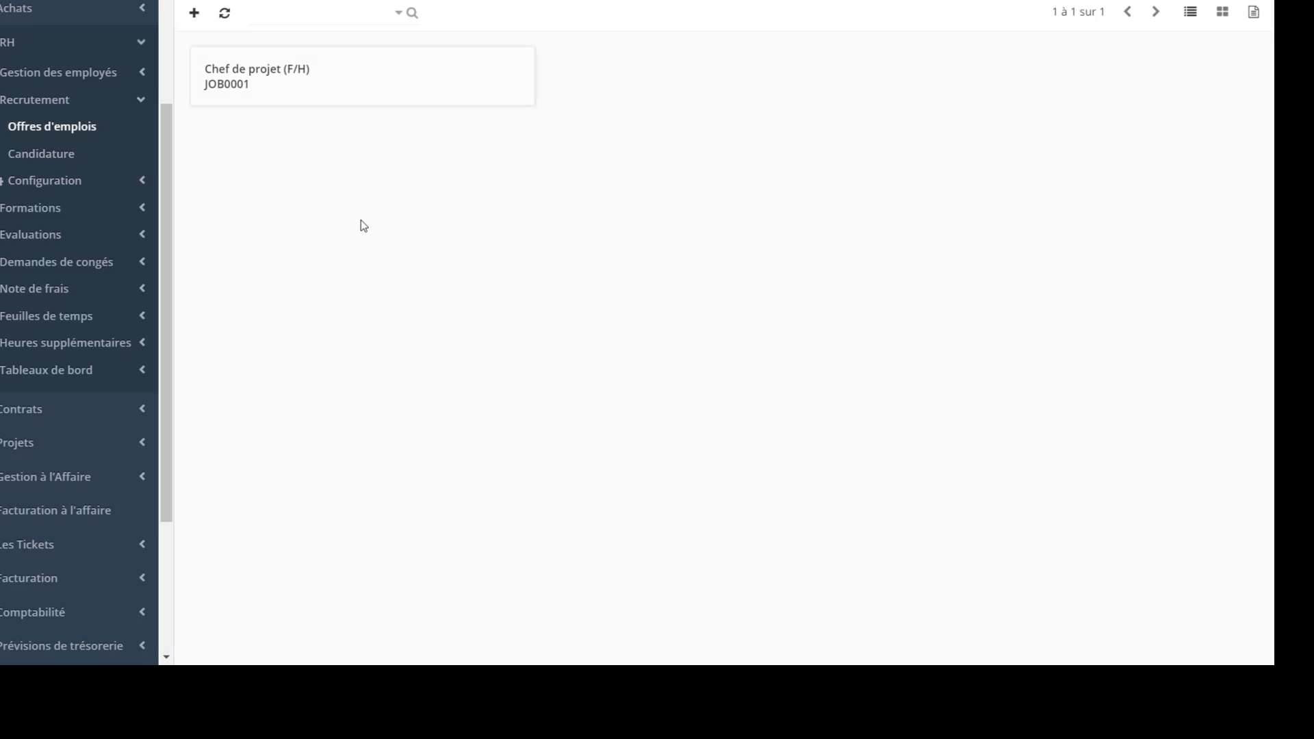
{"action": "left_click", "coordinate": [327, 99]}
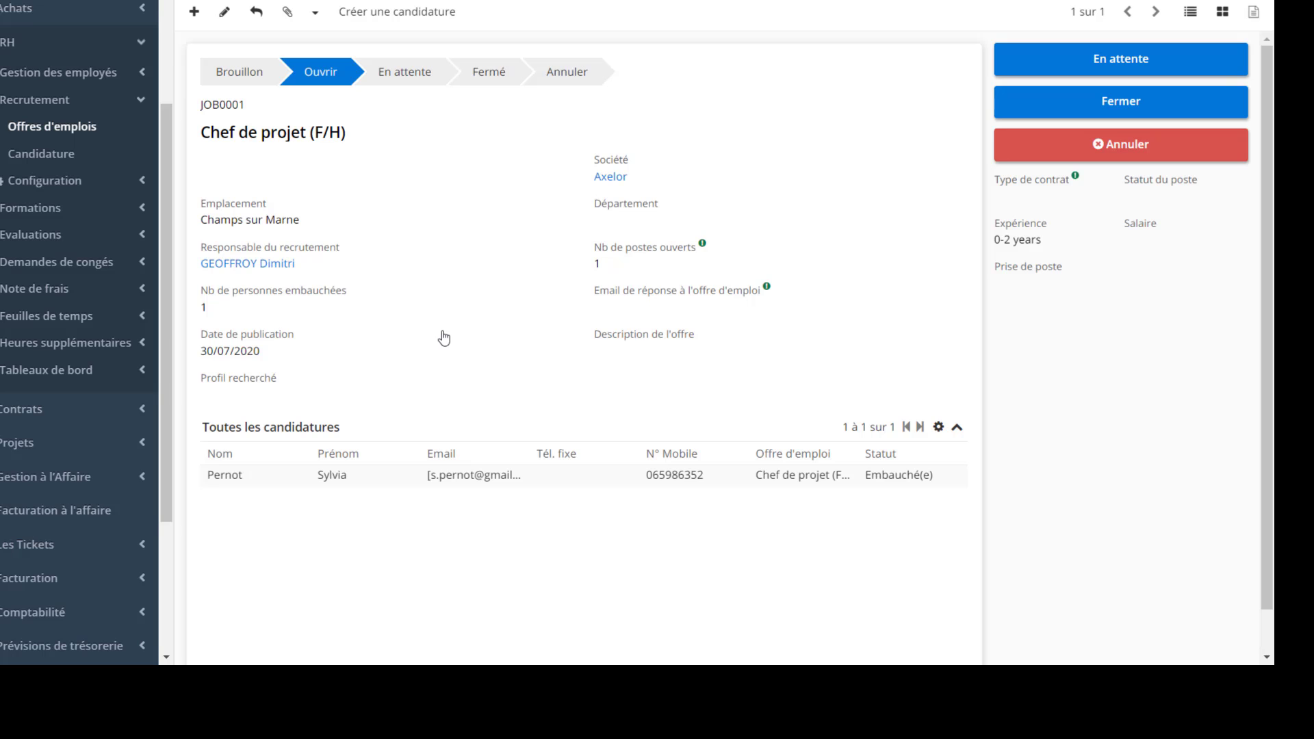
{"action": "mouse_move", "coordinate": [640, 299]}
{"action": "left_click", "coordinate": [455, 474]}
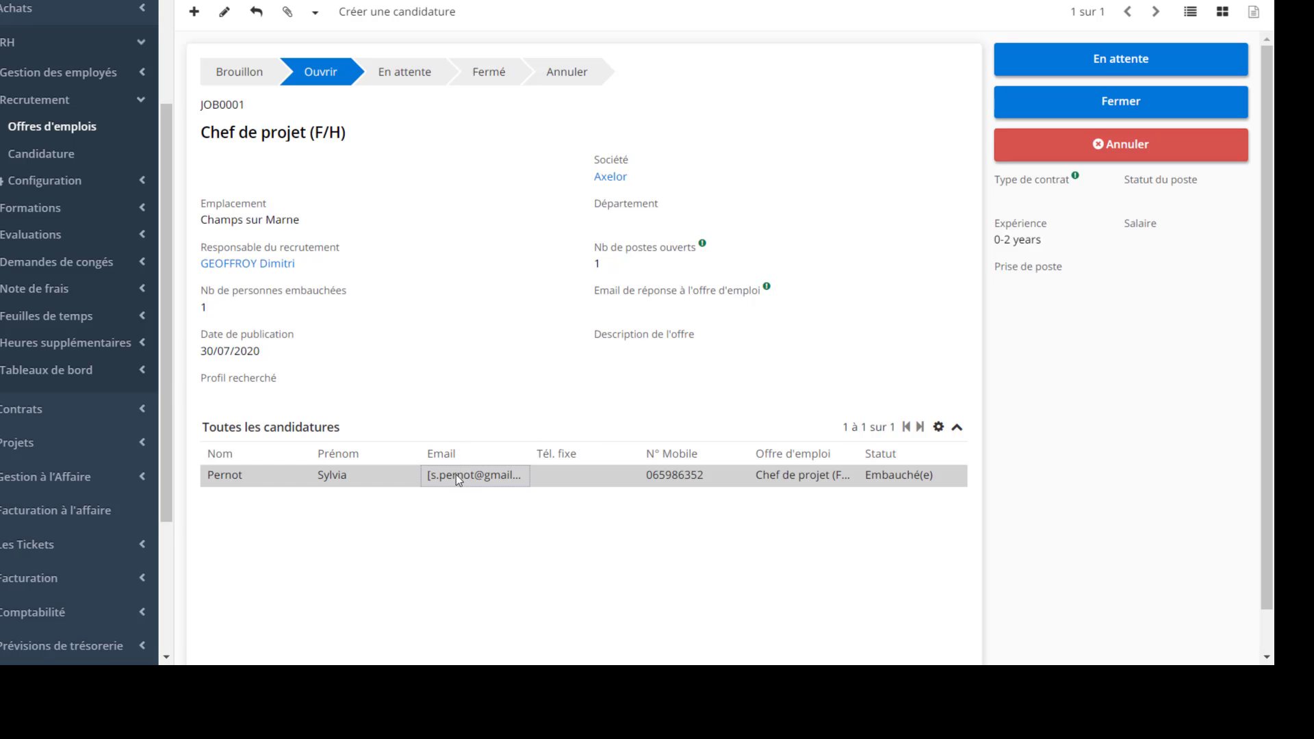
{"action": "double_click", "coordinate": [456, 474]}
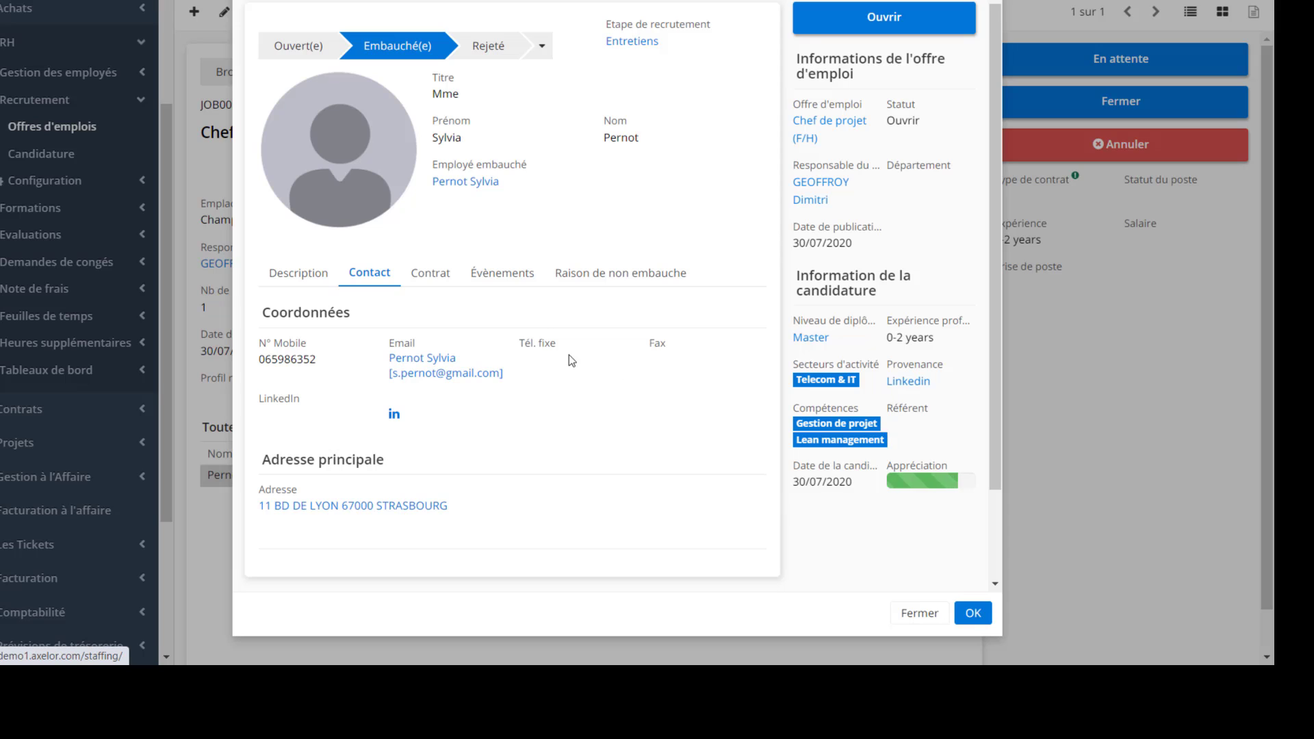
{"action": "left_click", "coordinate": [489, 273]}
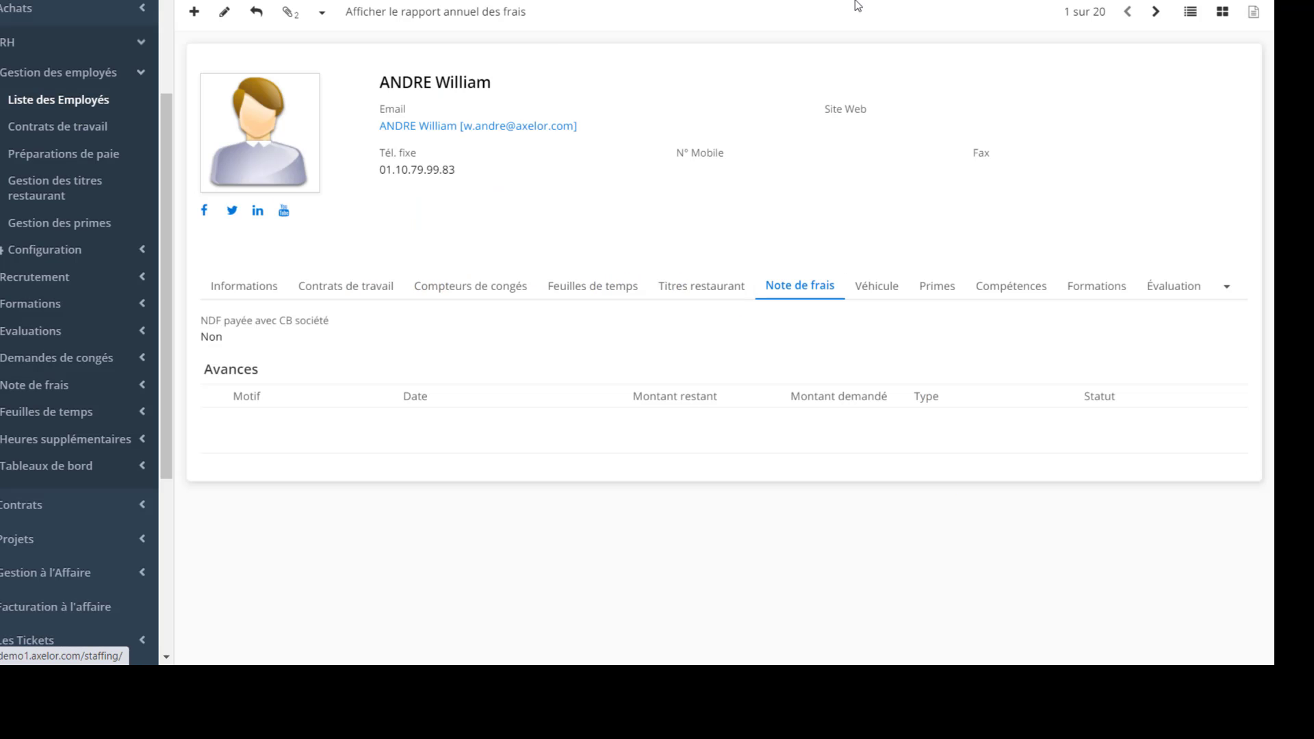
Review the employee's skills and open the Formation chef de projet training record starting 01/04/2020
{"action": "left_click", "coordinate": [1007, 304]}
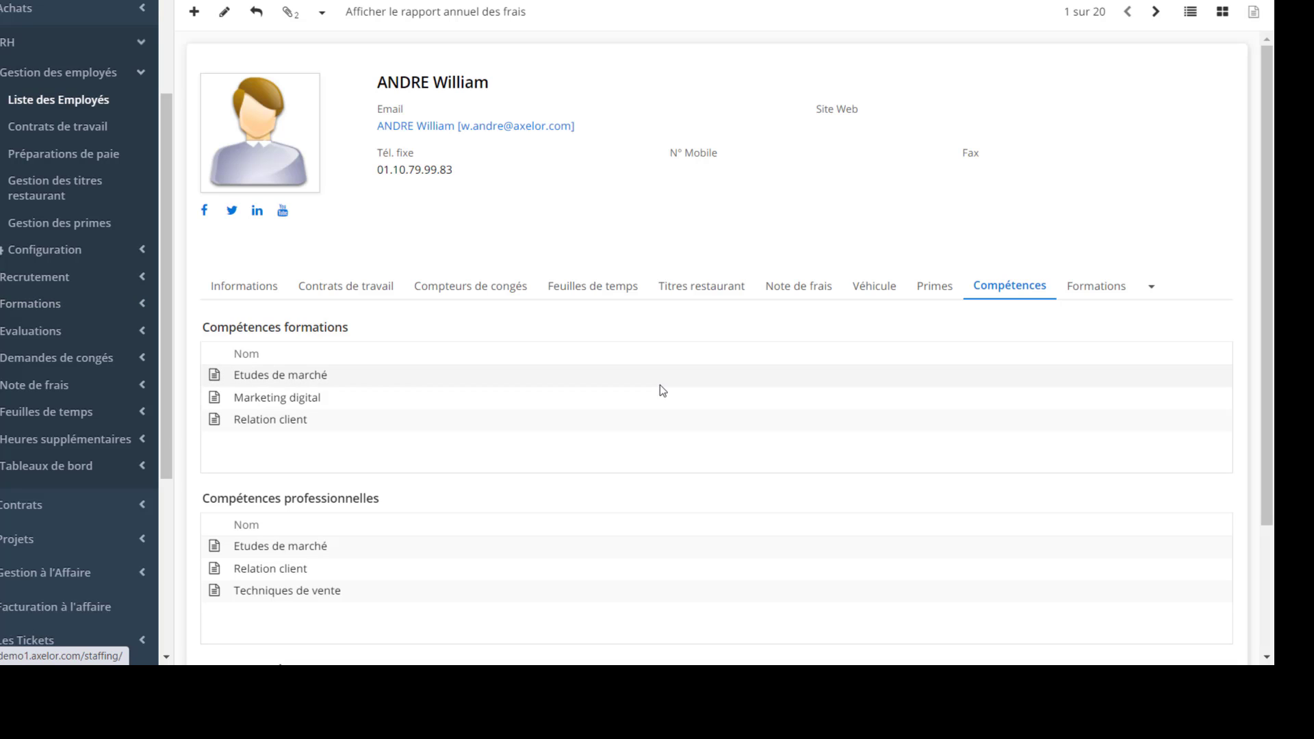
{"action": "left_click", "coordinate": [34, 304]}
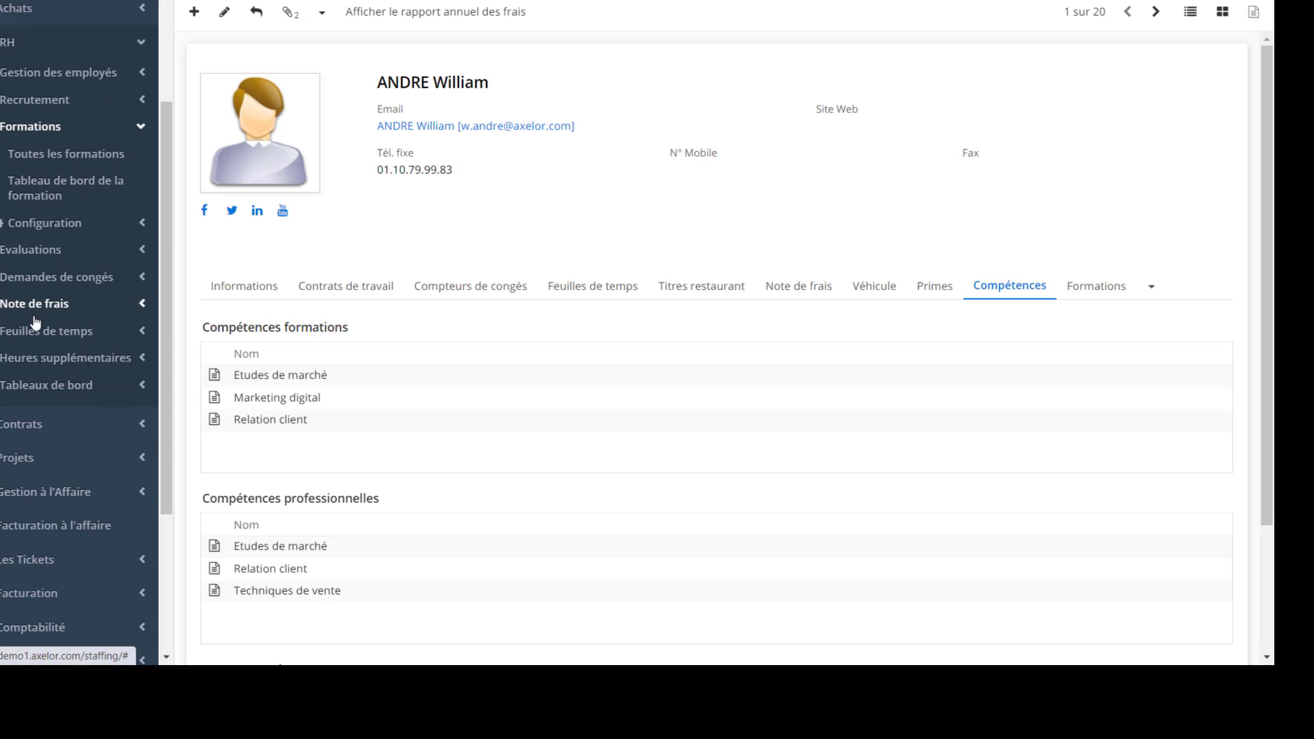
{"action": "left_click", "coordinate": [60, 165]}
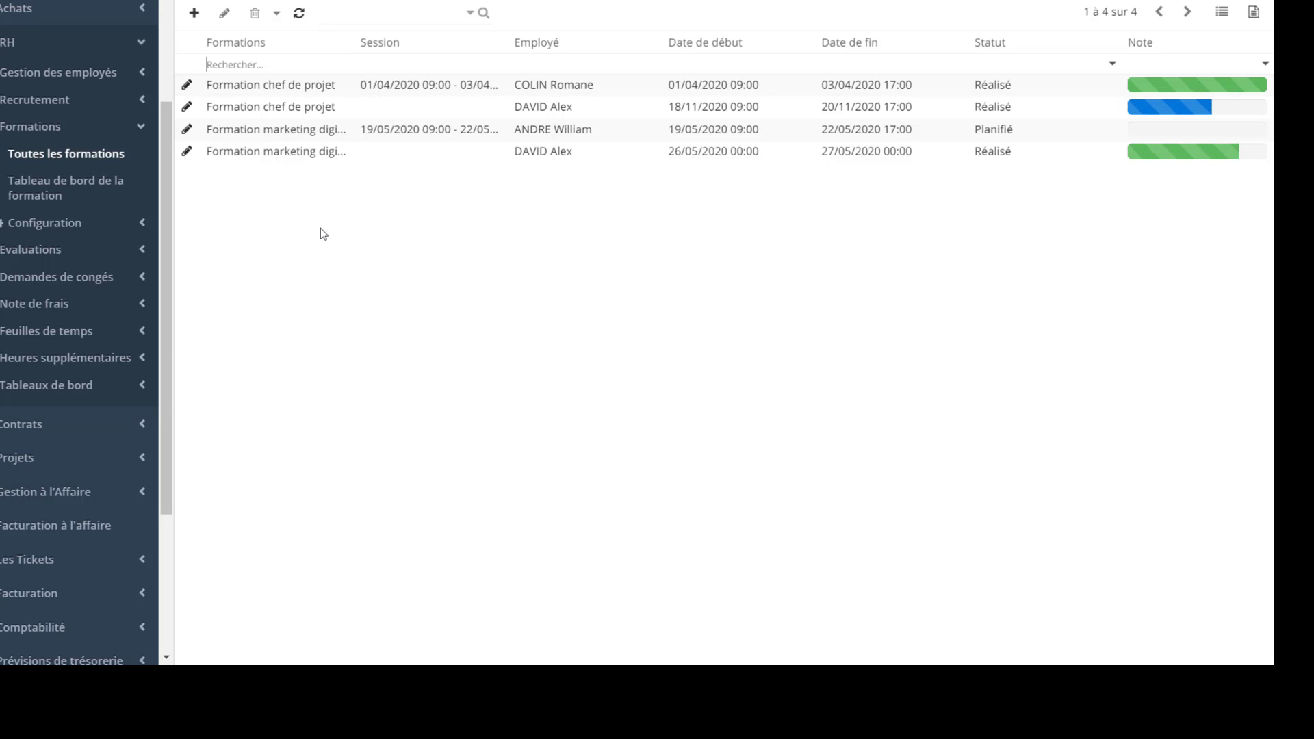
{"action": "left_click", "coordinate": [186, 85]}
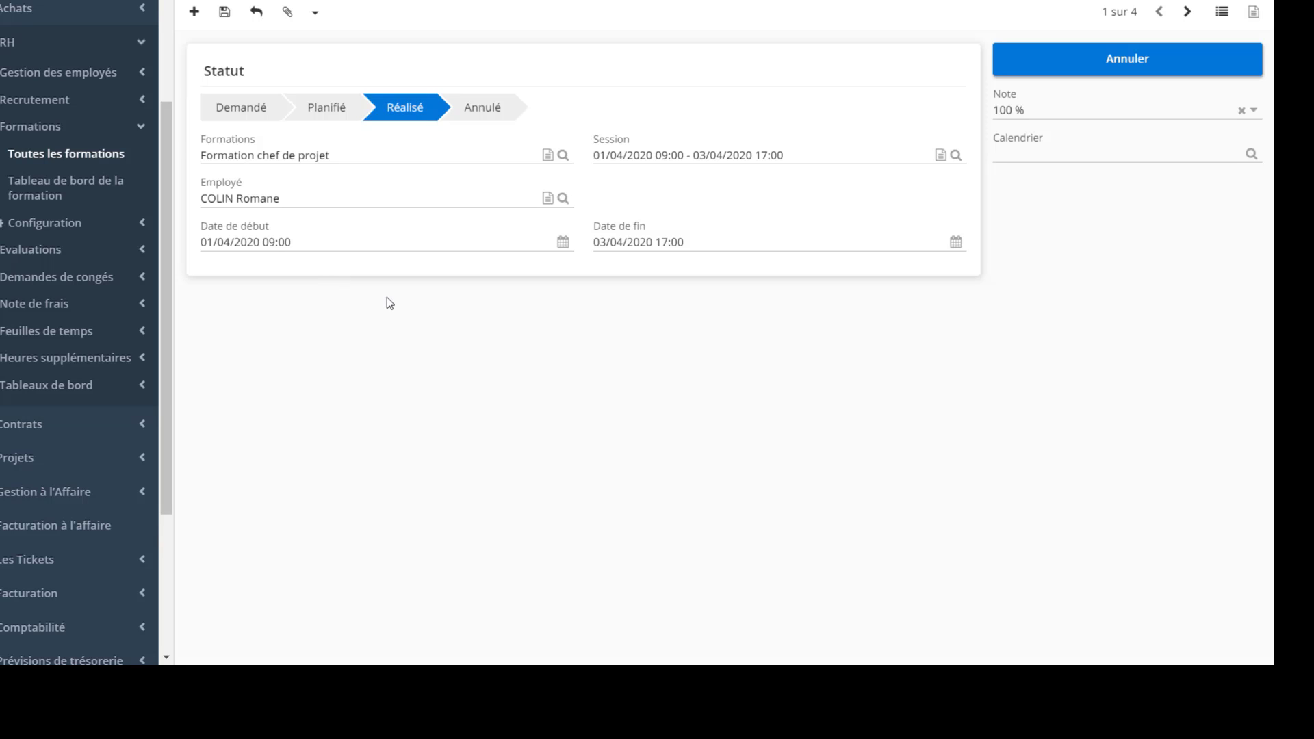
{"action": "left_click", "coordinate": [224, 12]}
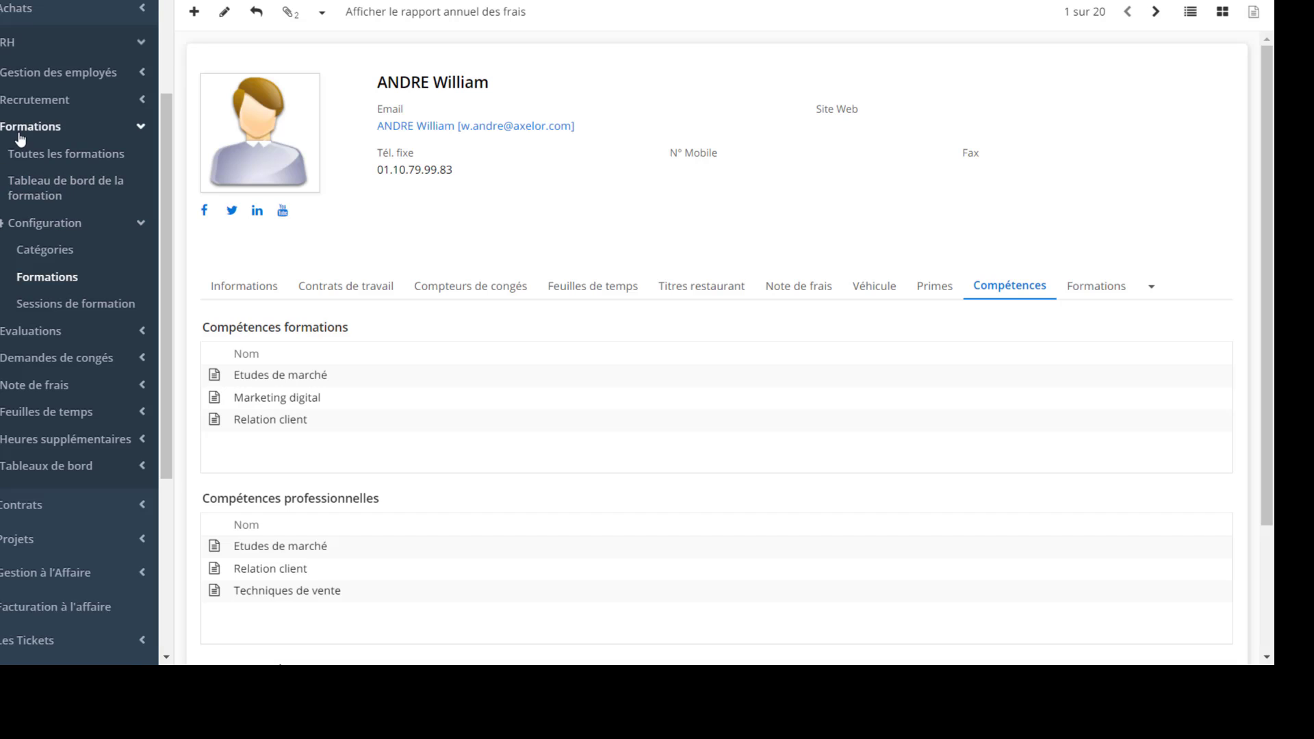
Open the Formation marketing digital course from the configured trainings and start a registration for it
{"action": "left_click", "coordinate": [24, 157]}
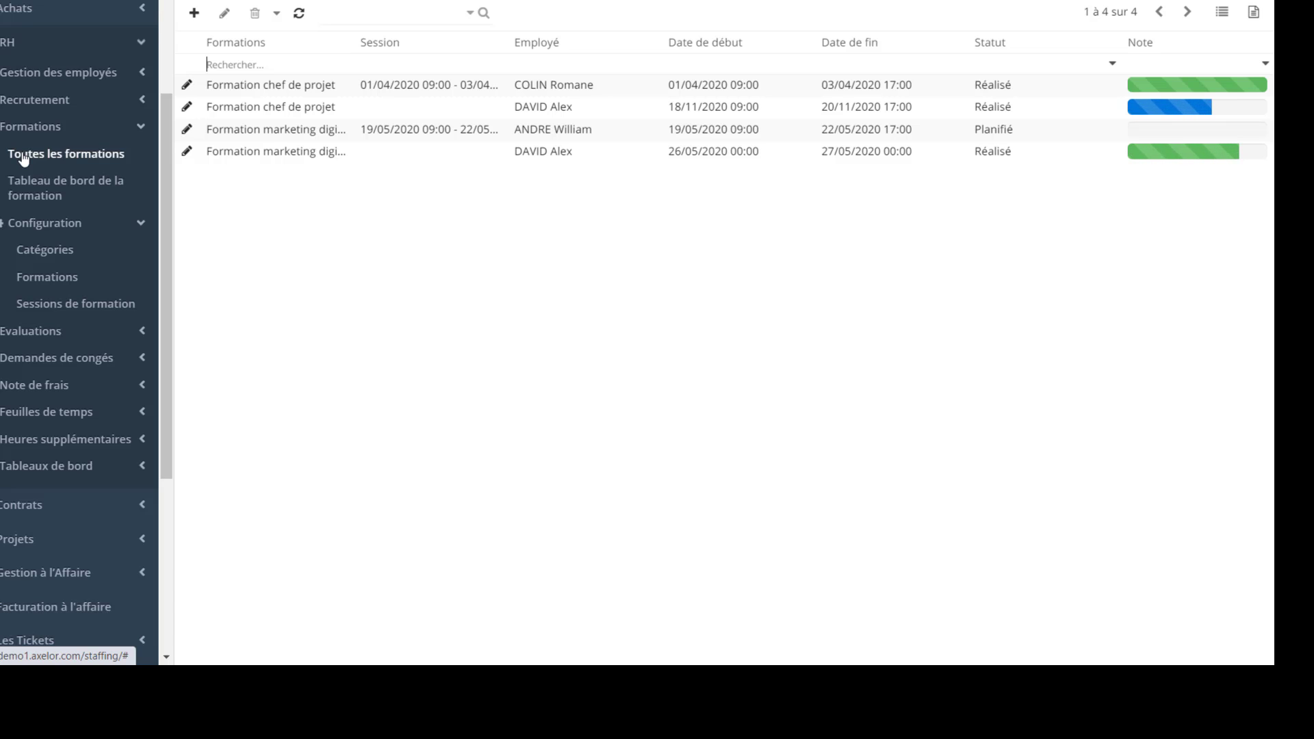
{"action": "left_click", "coordinate": [37, 280]}
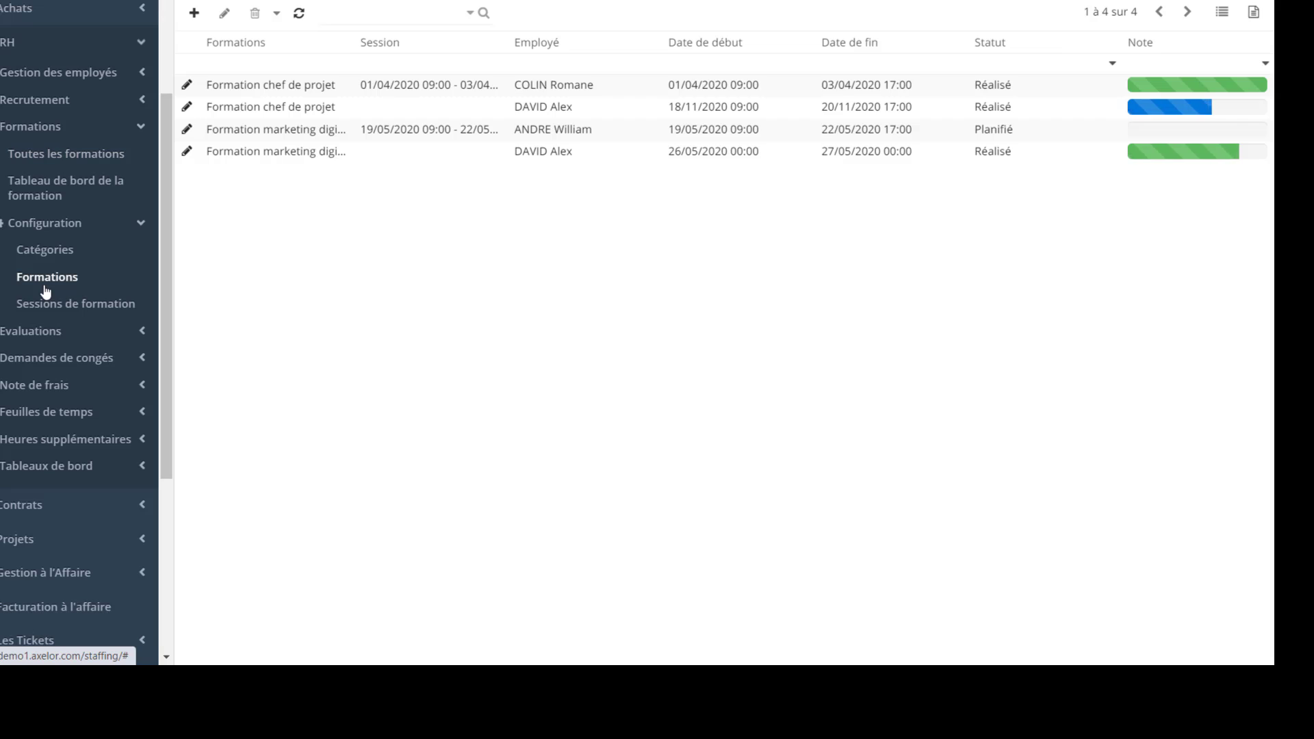
{"action": "left_click", "coordinate": [187, 110]}
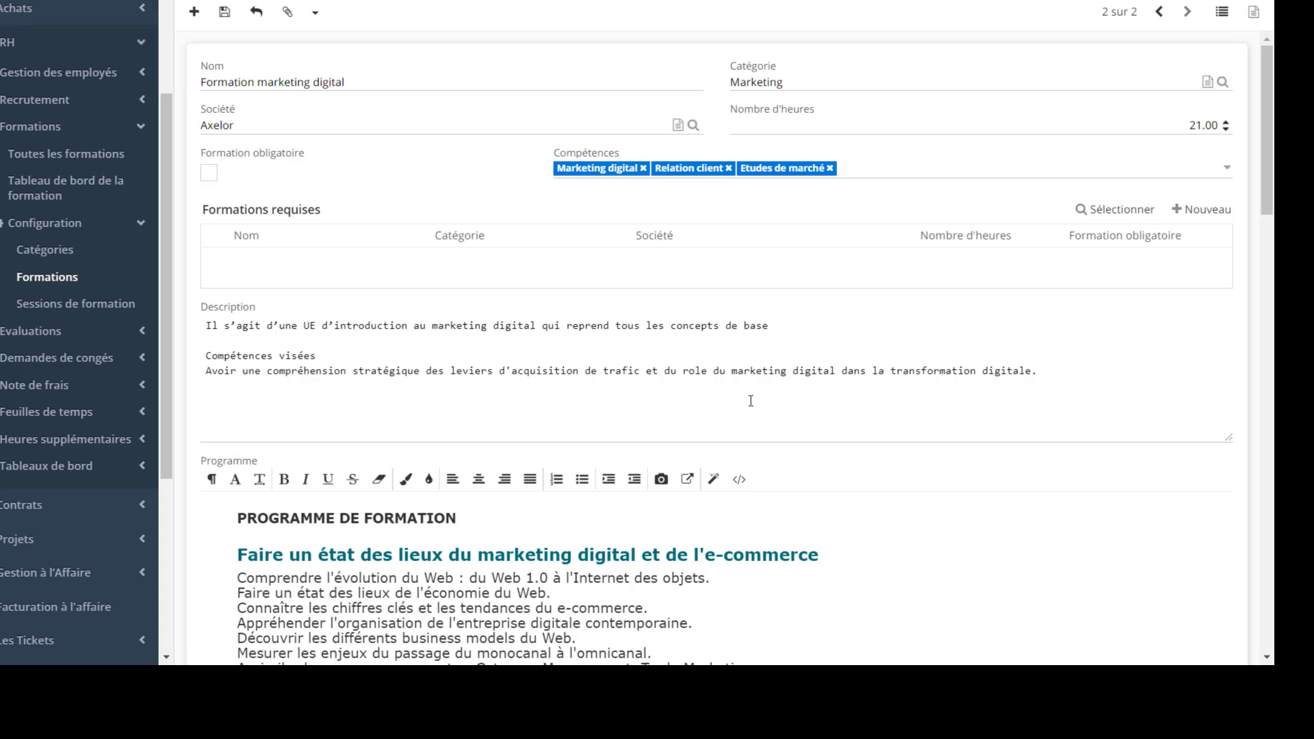
{"action": "left_click_drag", "start_coordinate": [1269, 156], "coordinate": [1272, 613]}
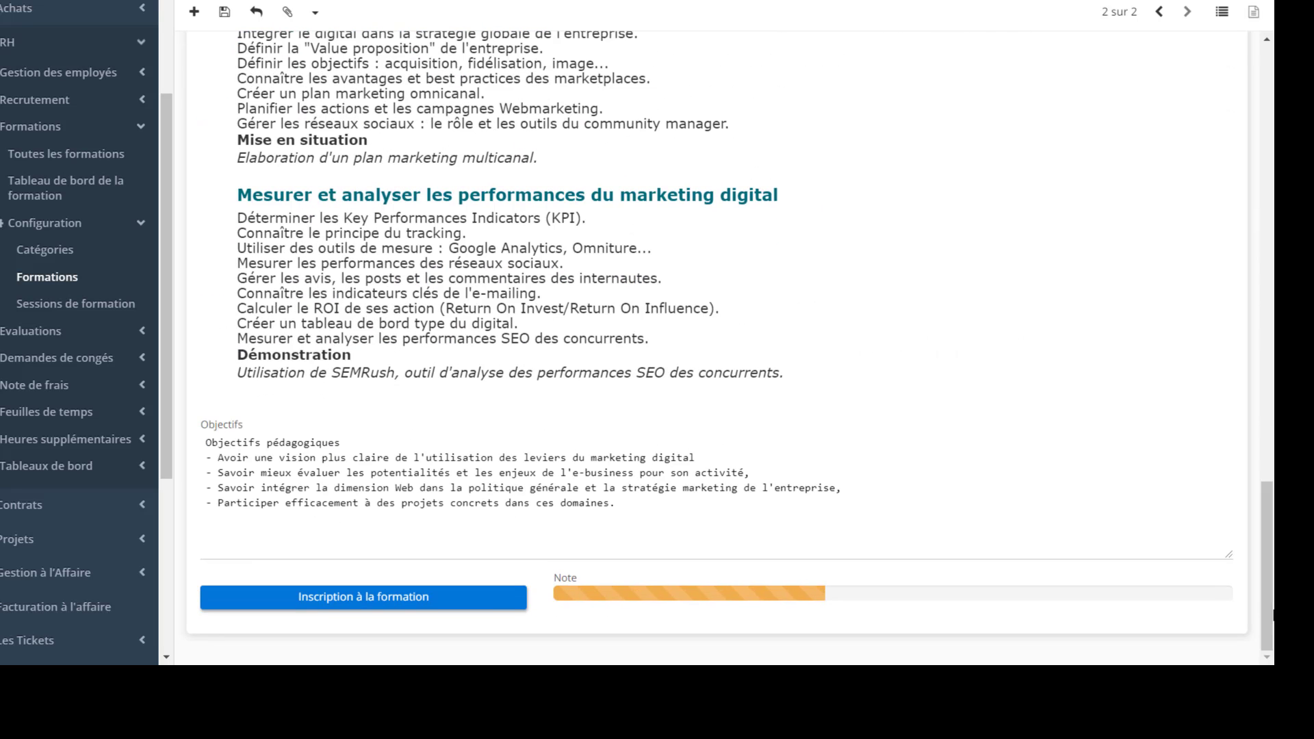
{"action": "left_click", "coordinate": [498, 598]}
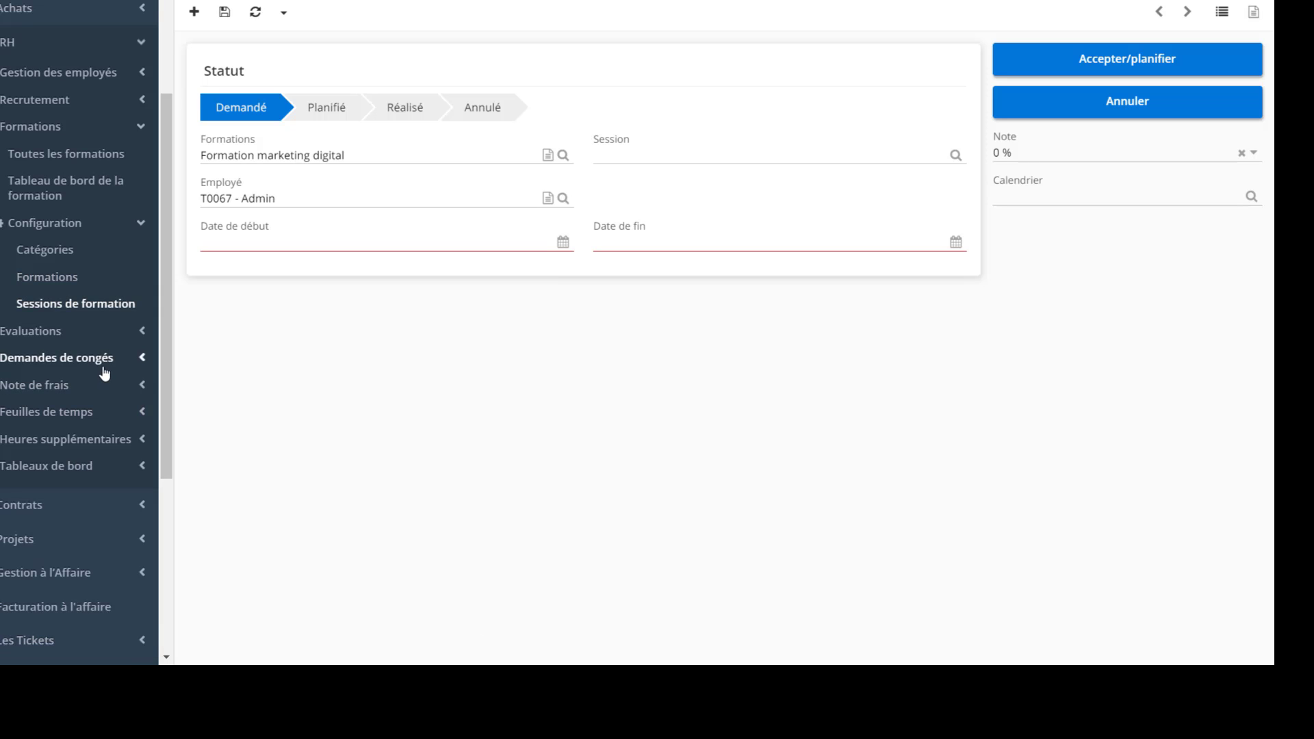
Open the Formation chef de projet session starting 01/04/2020 from the training sessions
{"action": "left_click", "coordinate": [112, 305]}
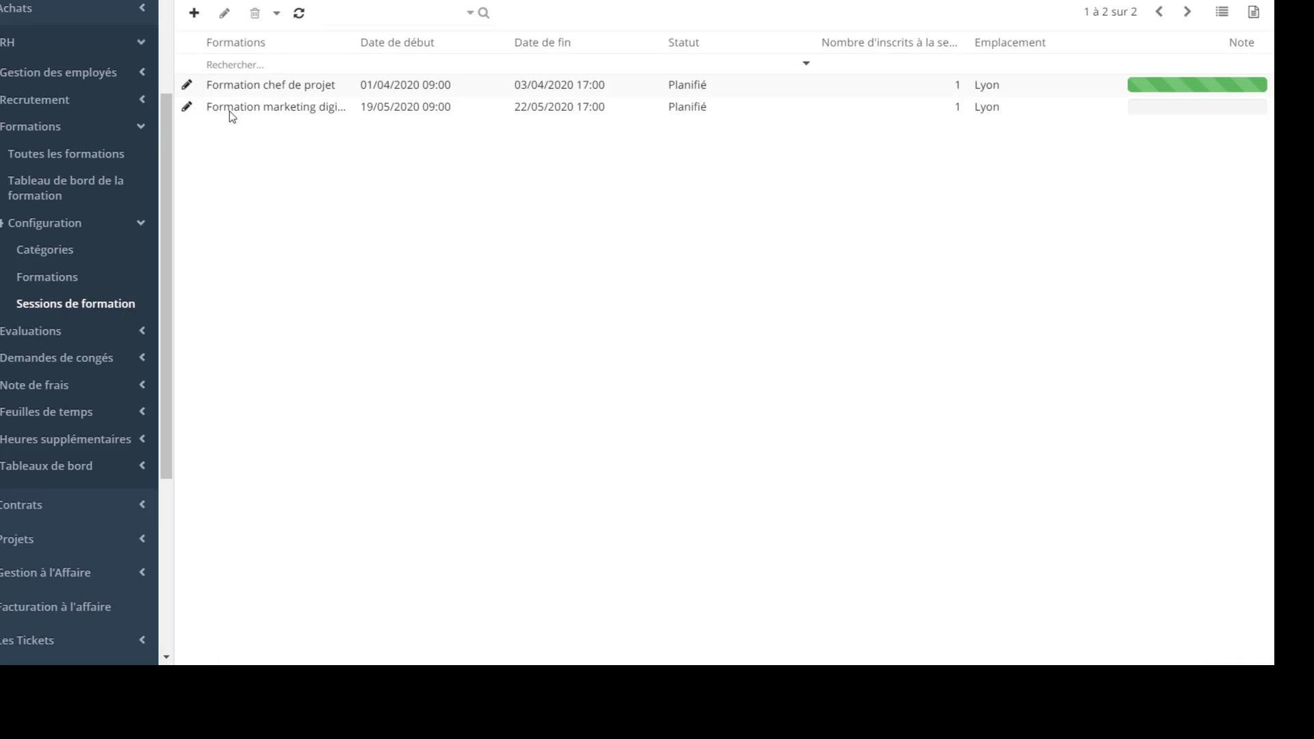
{"action": "left_click", "coordinate": [188, 86]}
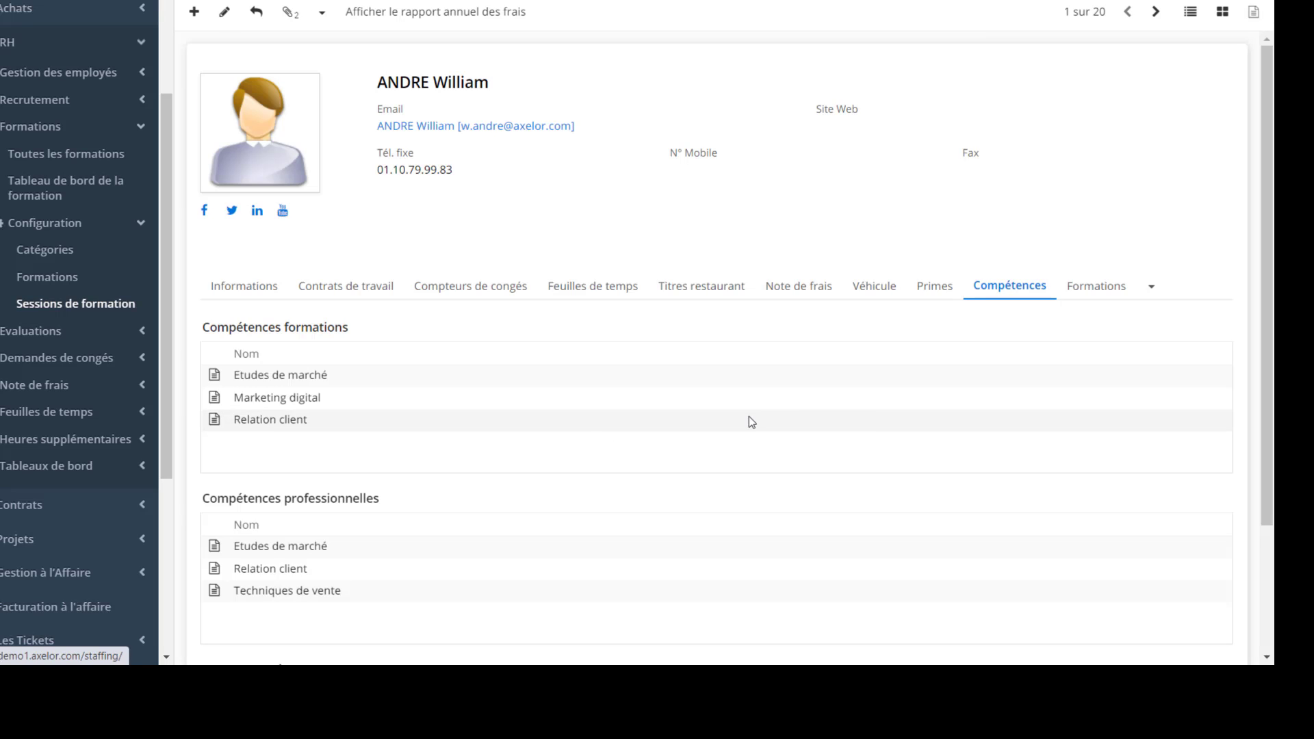
Review the employee's evaluations and display the list of evaluation templates
{"action": "left_click", "coordinate": [1153, 293]}
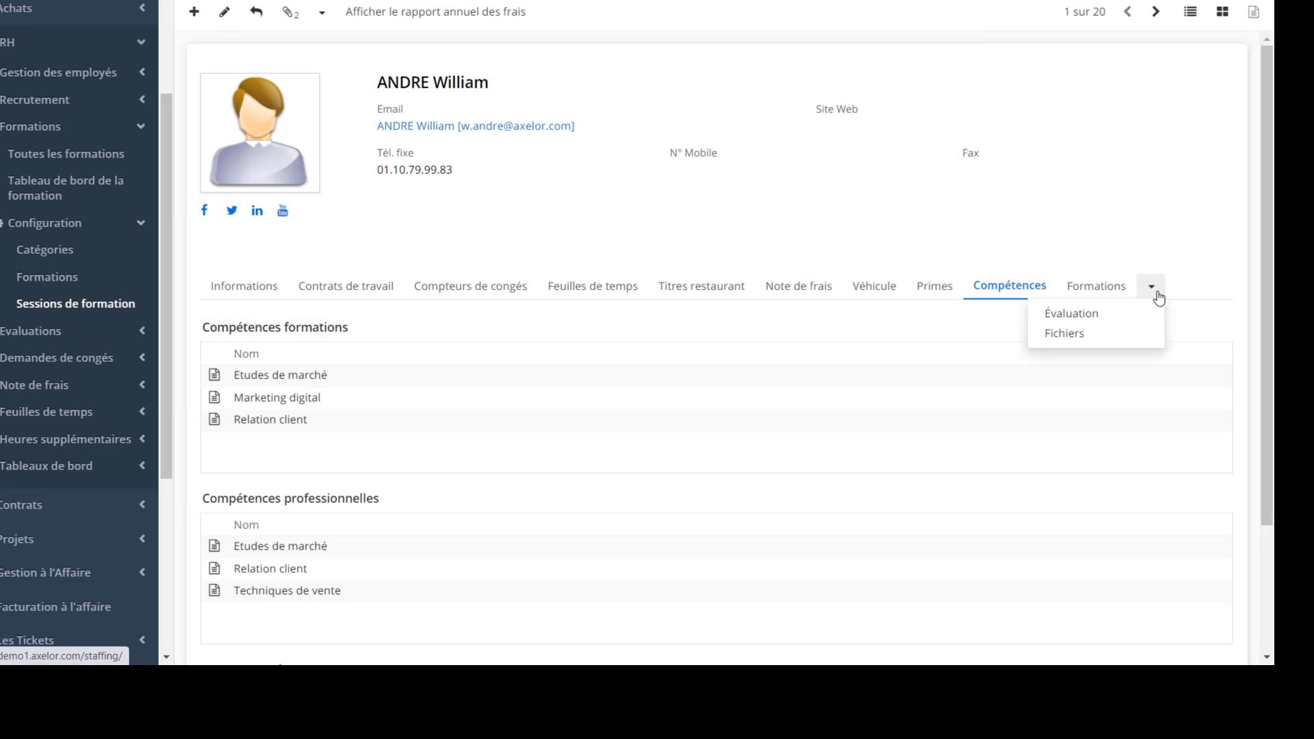
{"action": "left_click", "coordinate": [1071, 313]}
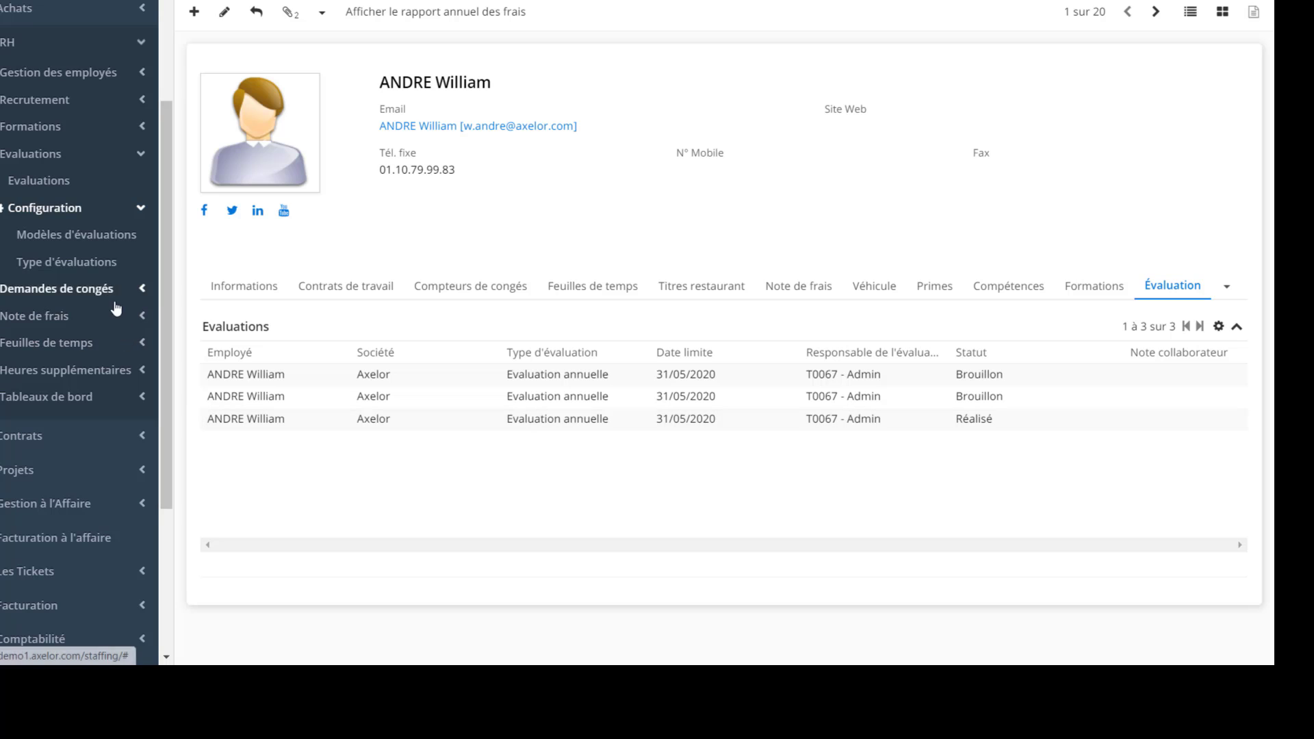
{"action": "left_click", "coordinate": [107, 241]}
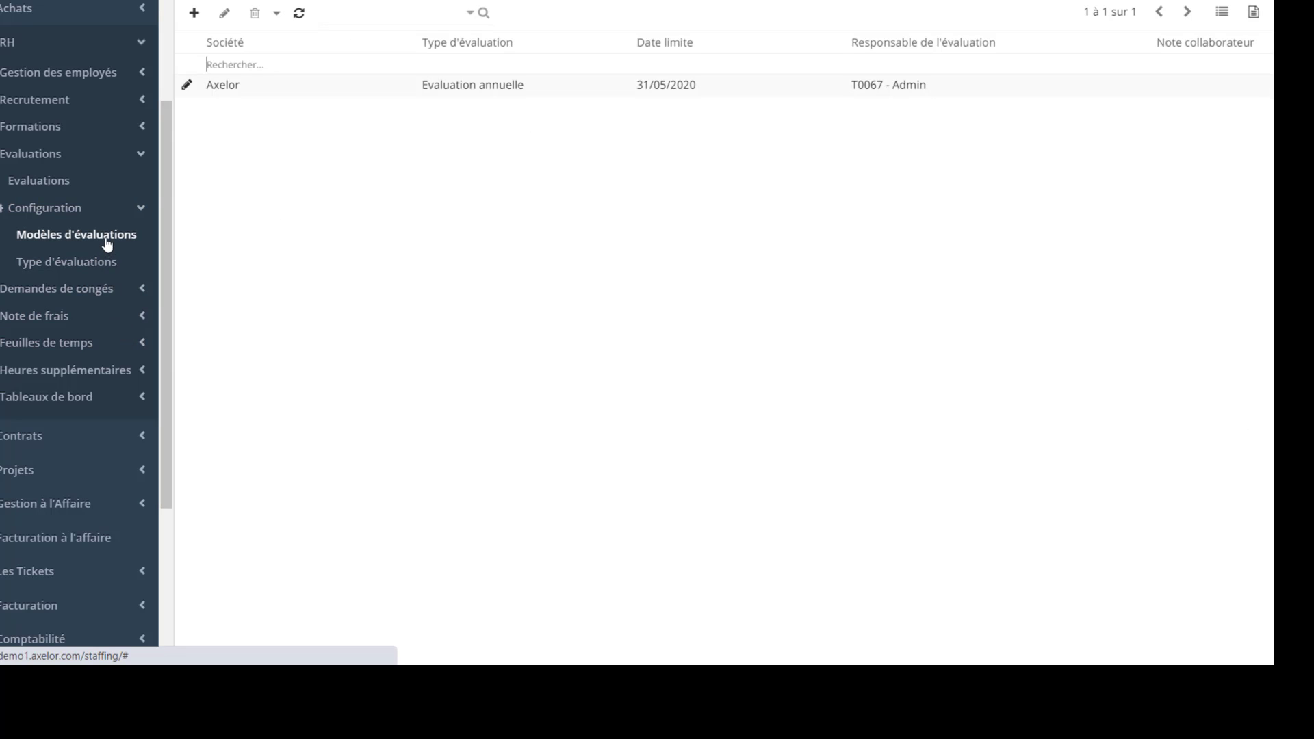
Open the Evaluation annuelle template for Axelor and review its questionnaire through to the notes section
{"action": "left_click", "coordinate": [184, 89]}
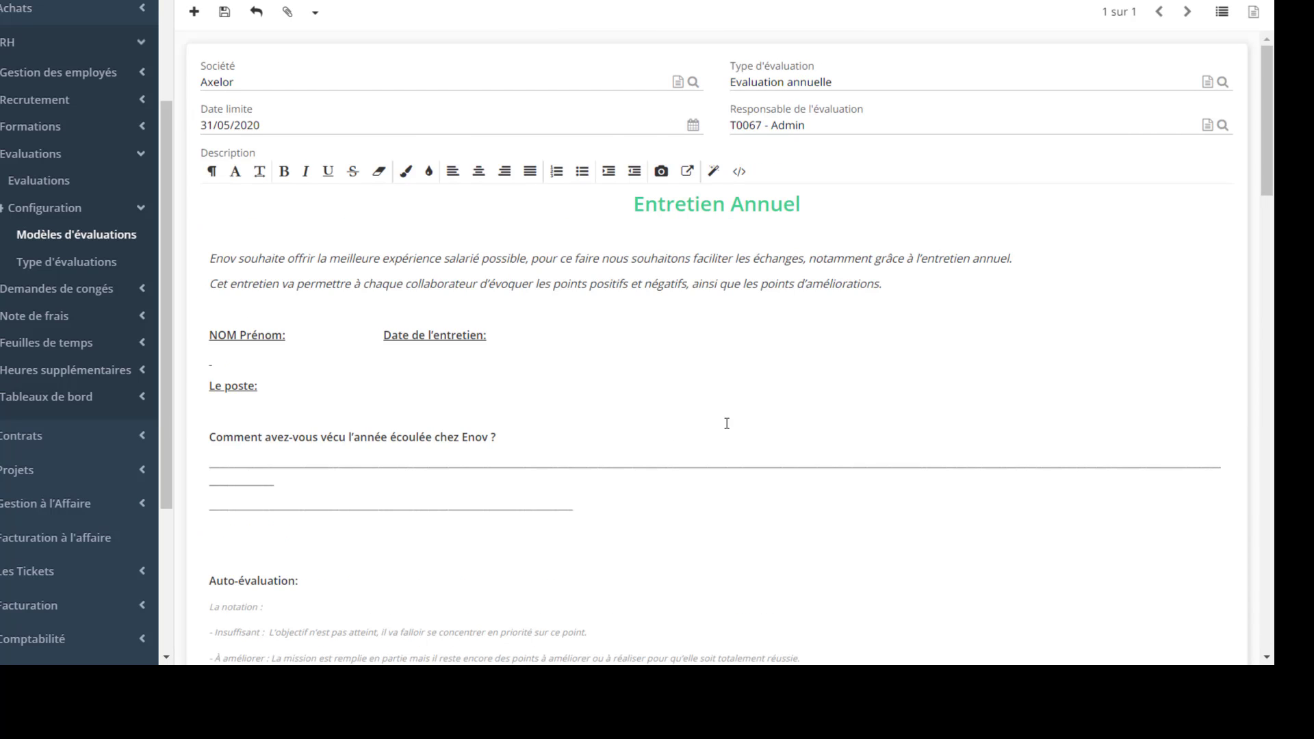
{"action": "scroll", "coordinate": [726, 423], "scroll_direction": "down", "scroll_amount": 2}
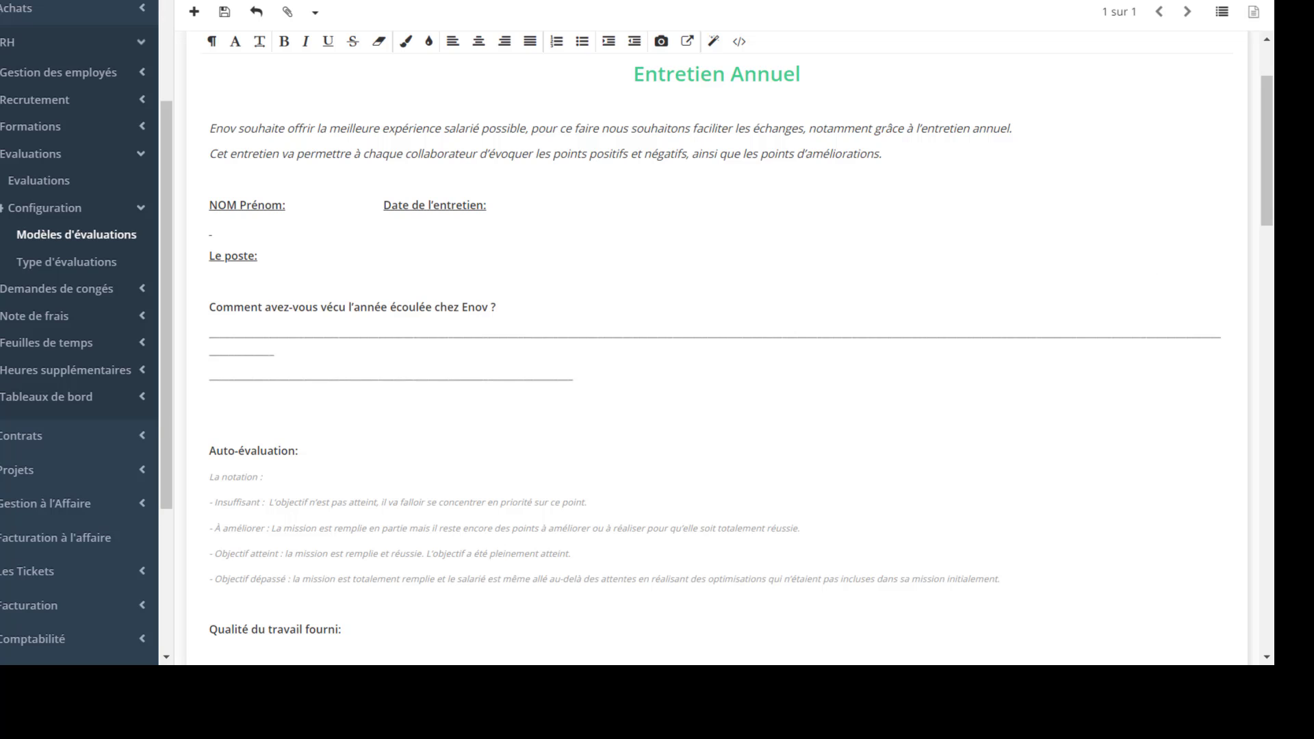
{"action": "scroll", "coordinate": [741, 348], "scroll_direction": "down", "scroll_amount": 15}
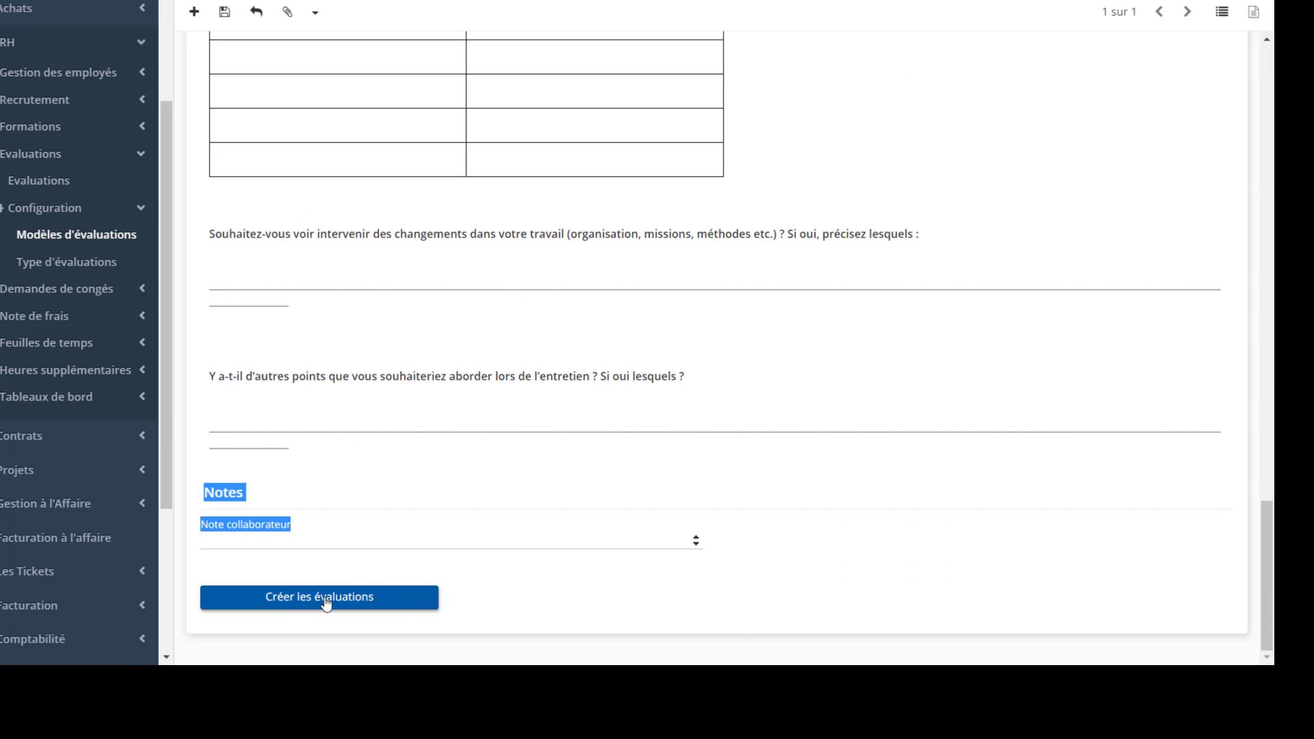
Preview the evaluation creation form and its blank new-employee form, discarding both
{"action": "left_click", "coordinate": [326, 599]}
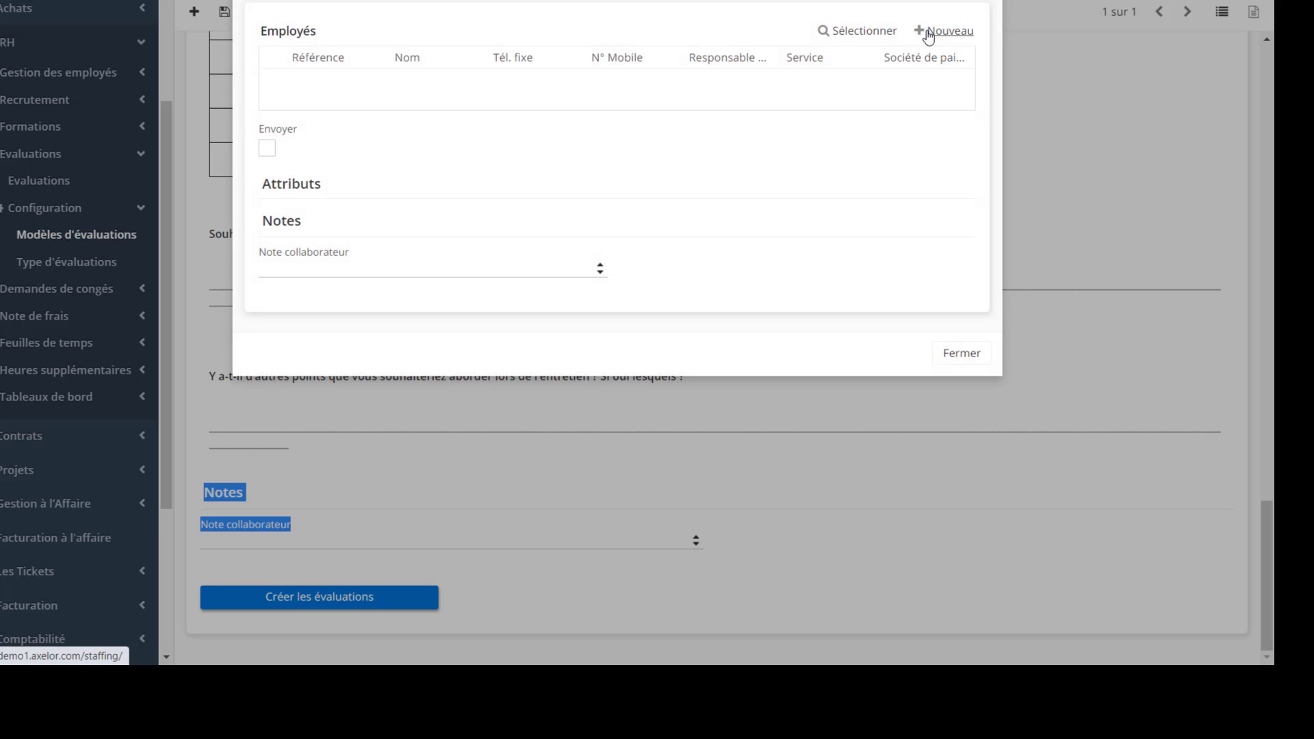
{"action": "left_click", "coordinate": [927, 32]}
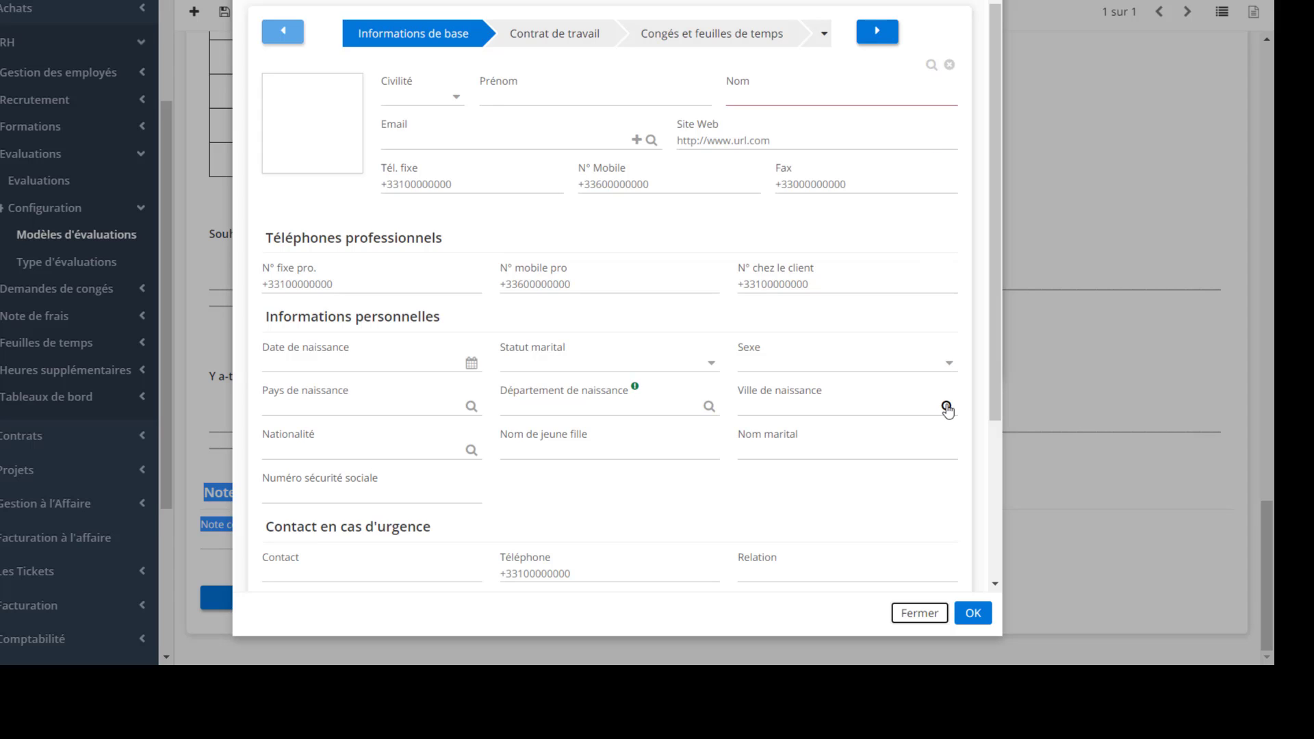
{"action": "left_click", "coordinate": [937, 622]}
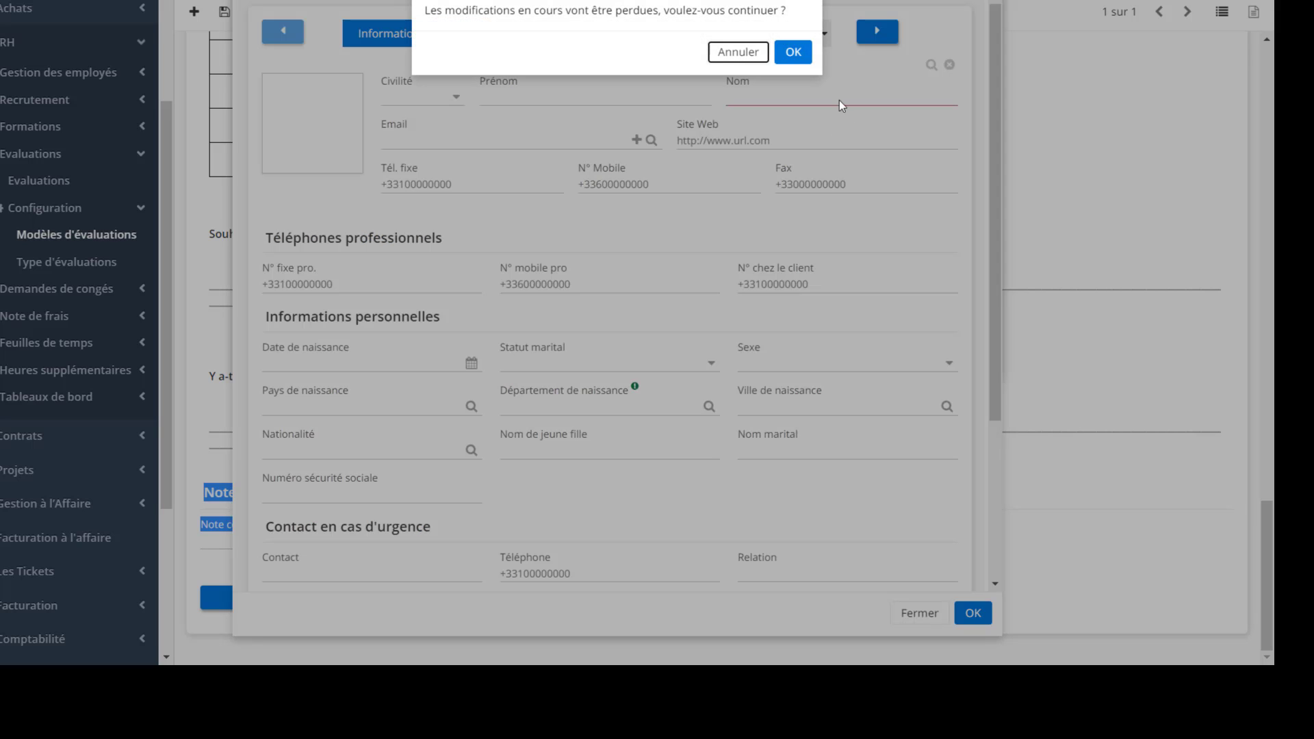
{"action": "left_click", "coordinate": [792, 53]}
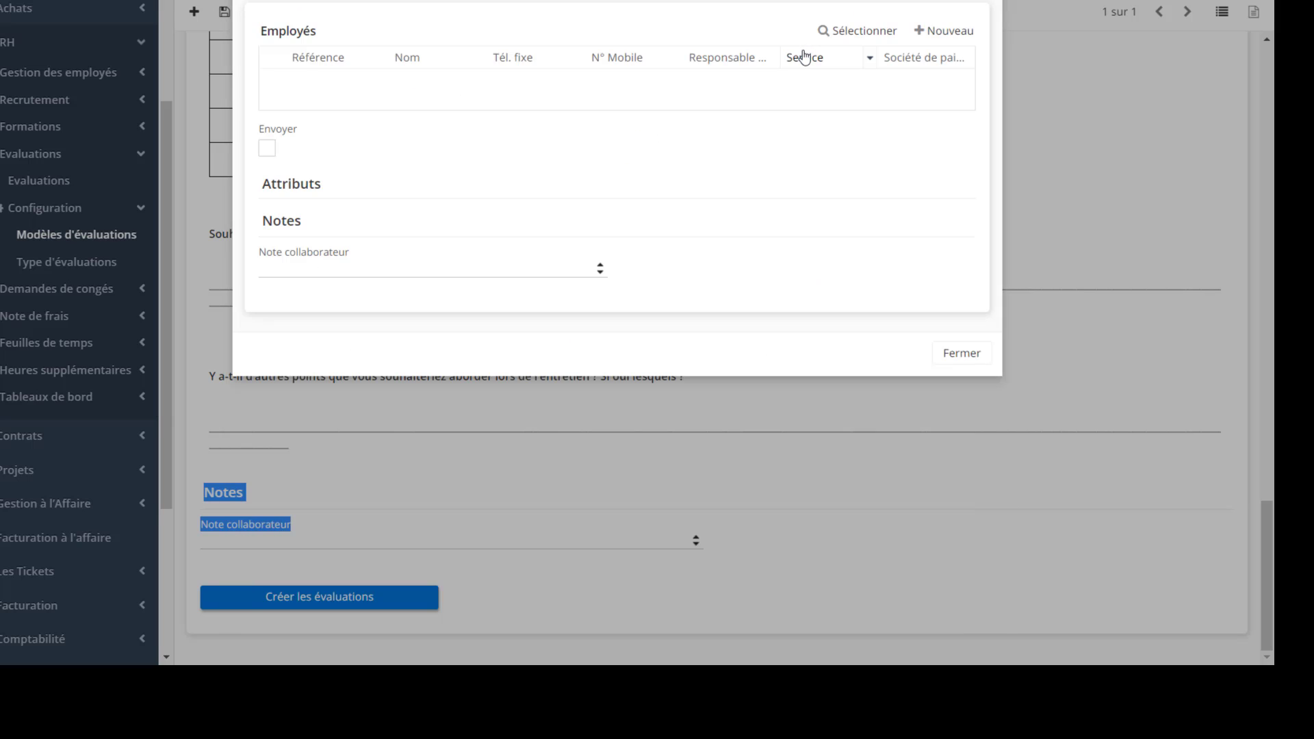
{"action": "left_click", "coordinate": [960, 356]}
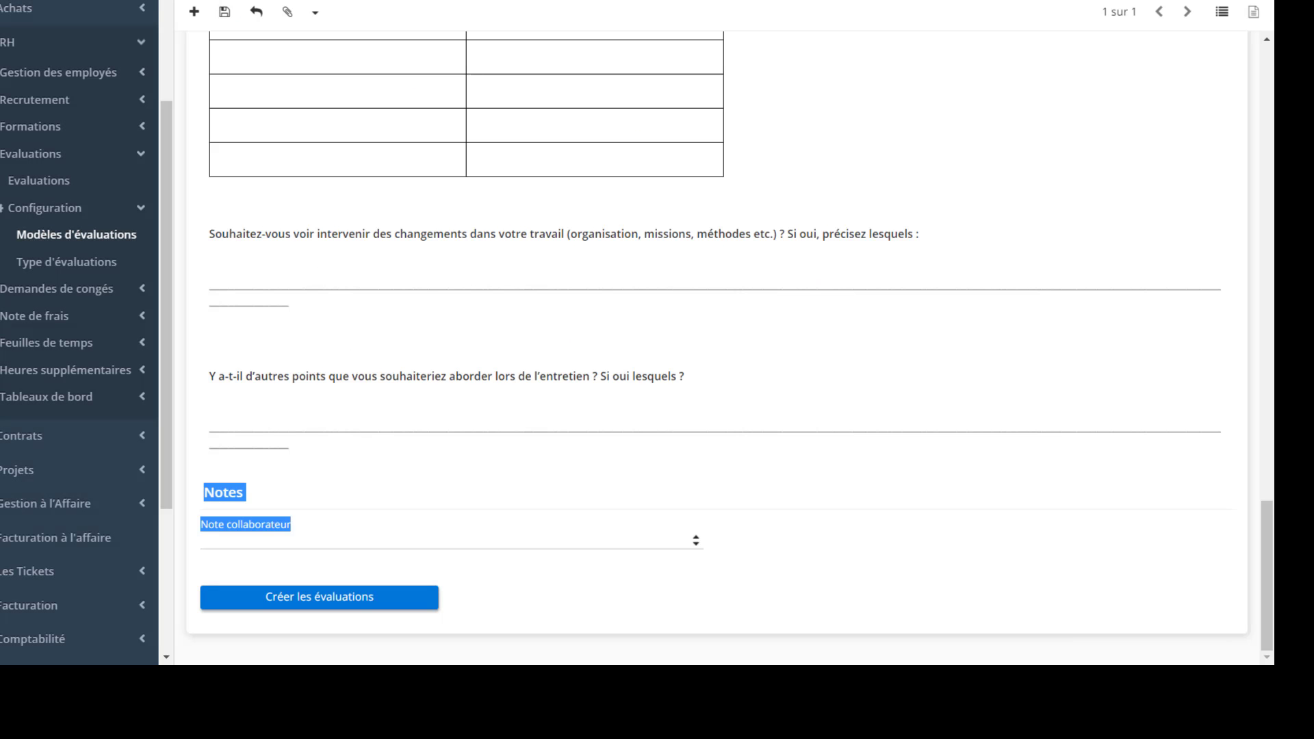
Review the Entretien Annuel template text from its beginning and open an employee's sent annual evaluation
{"action": "left_click_drag", "start_coordinate": [1269, 451], "coordinate": [1266, 157]}
{"action": "key", "text": "ctrl+a"}
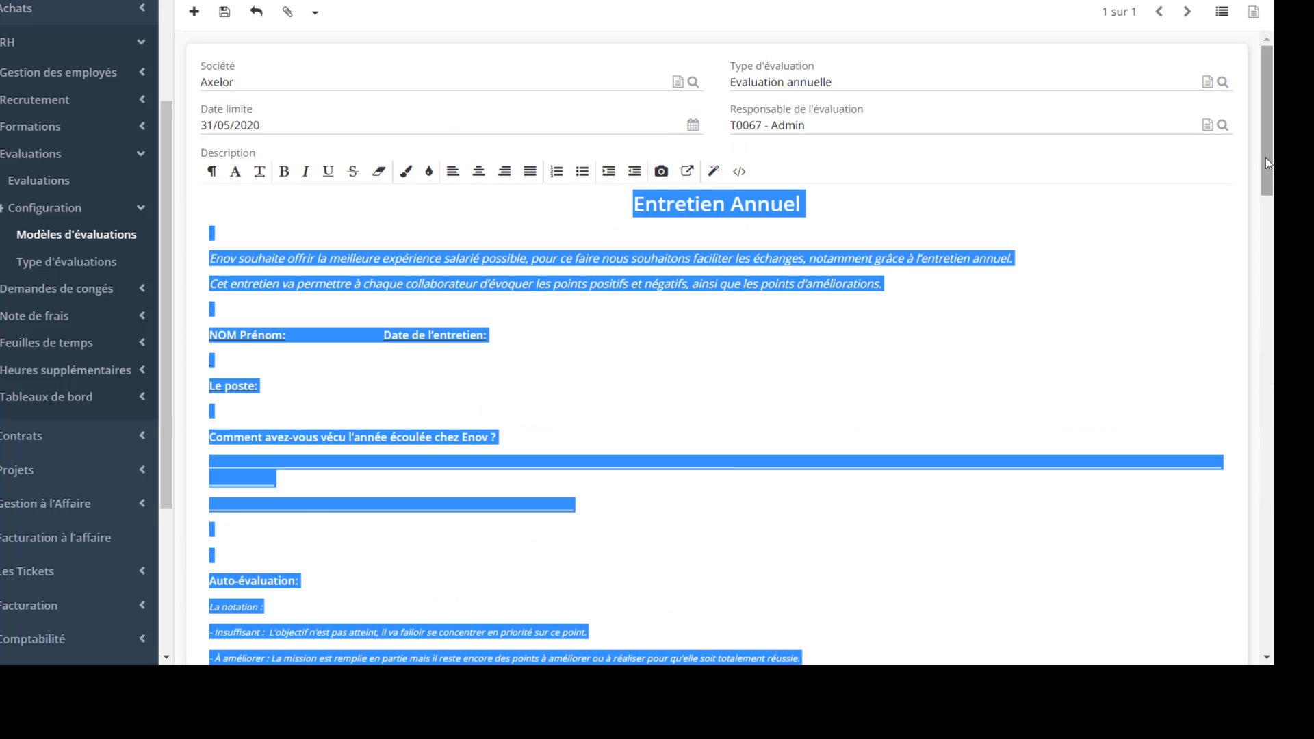
{"action": "left_click", "coordinate": [1120, 322]}
{"action": "scroll", "coordinate": [1120, 322], "scroll_direction": "down", "scroll_amount": 2}
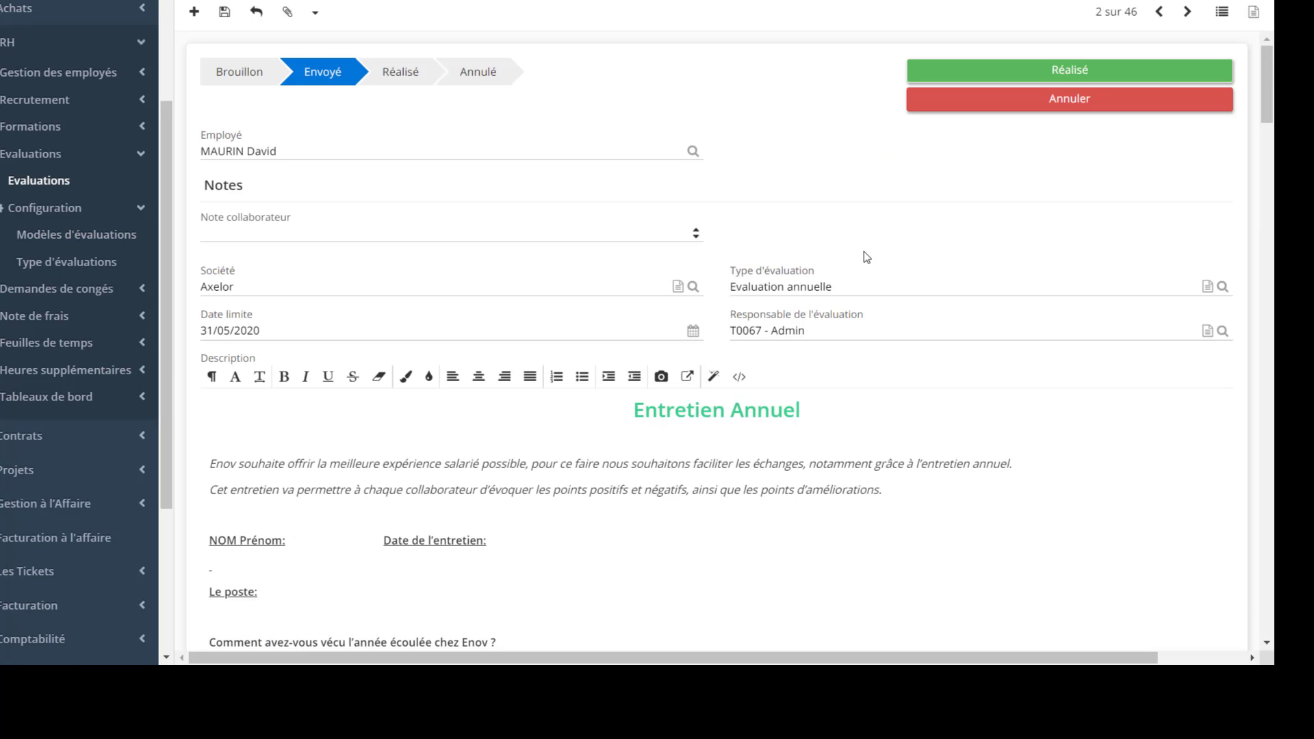
Mark the sent annual evaluation as Réalisé and return to the evaluations on the employee record
{"action": "left_click", "coordinate": [1036, 72]}
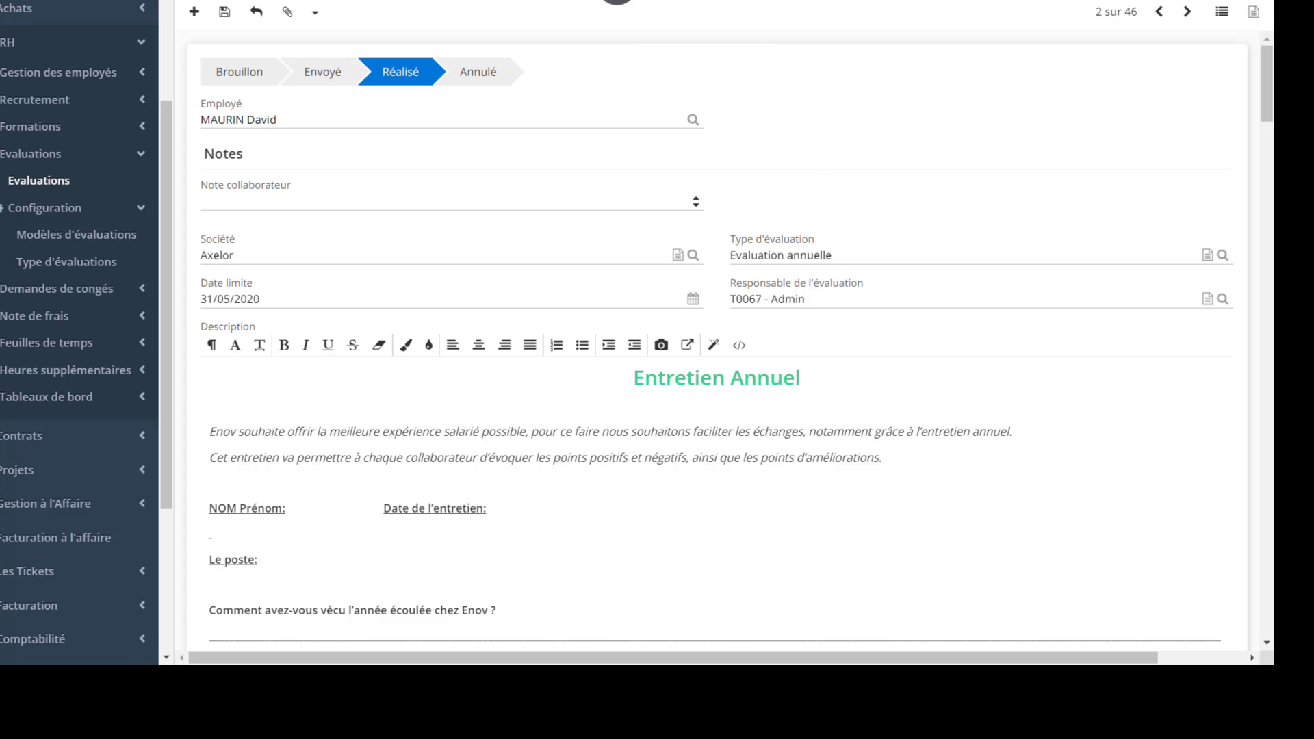
{"action": "key", "text": "alt+Left"}
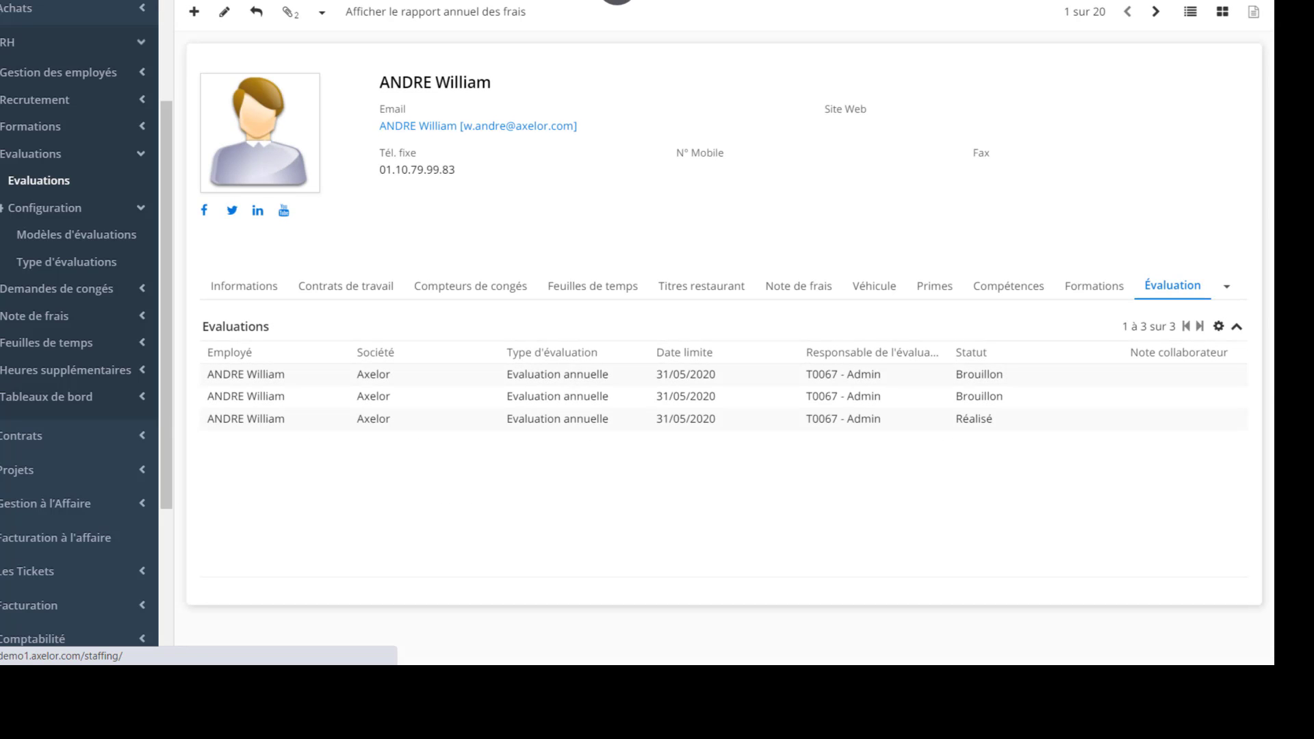